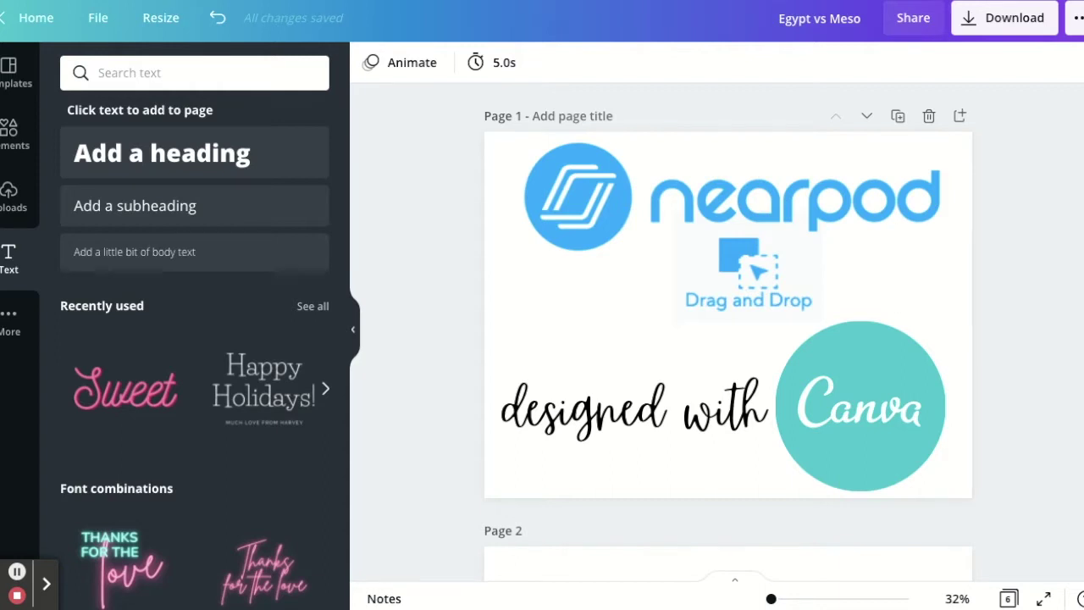
- Add a heading reading "Egypt" to blank page 2 and place it in the page's lower-left corner
{"action": "scroll", "coordinate": [415, 390], "scroll_direction": "down", "scroll_amount": 5}
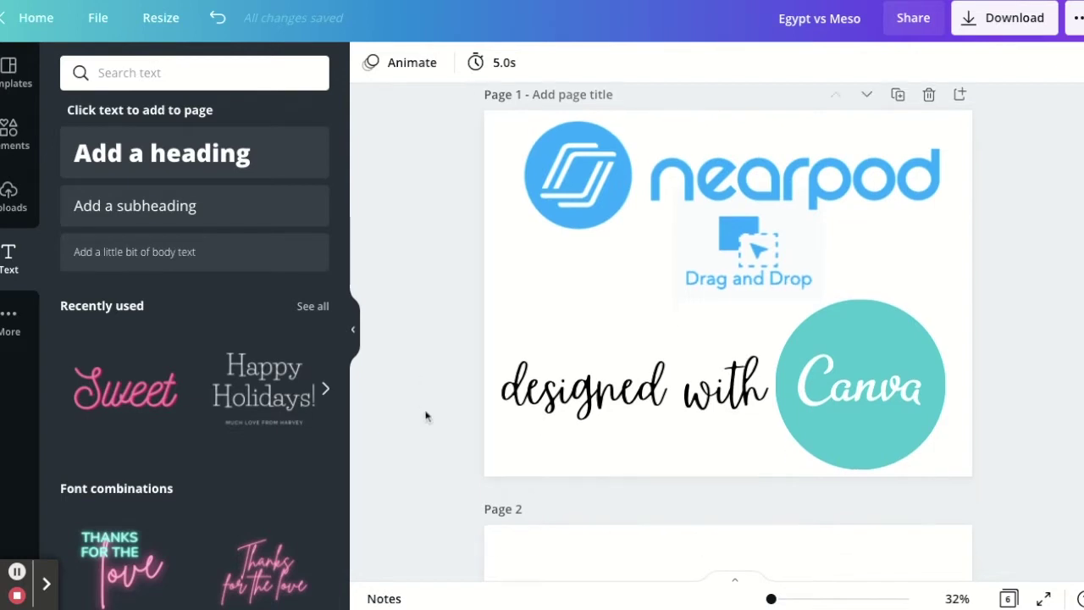
{"action": "scroll", "coordinate": [407, 245], "scroll_direction": "up", "scroll_amount": 3}
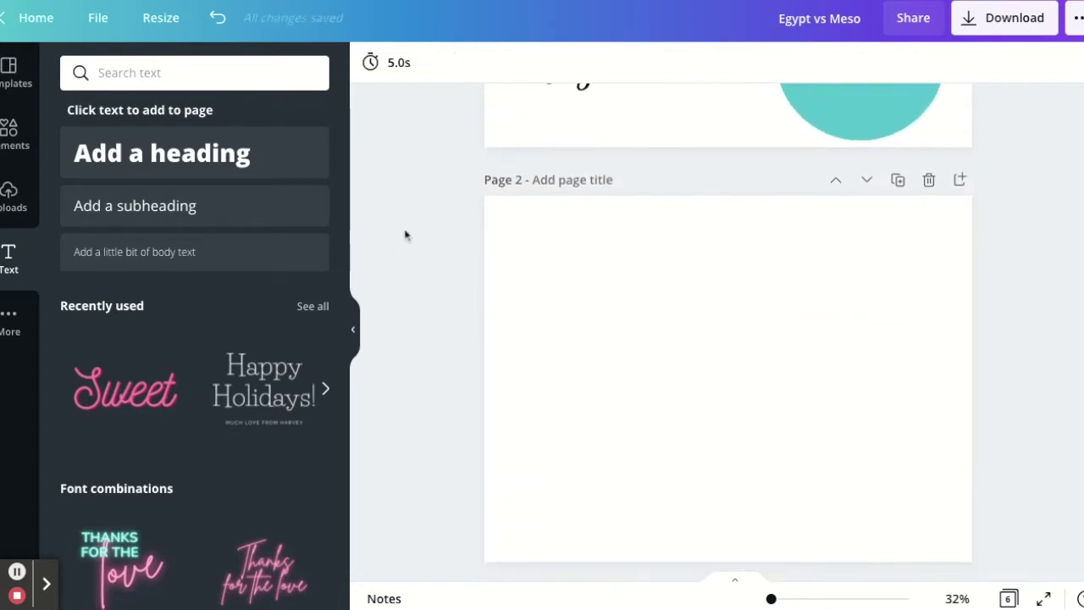
{"action": "left_click", "coordinate": [200, 172]}
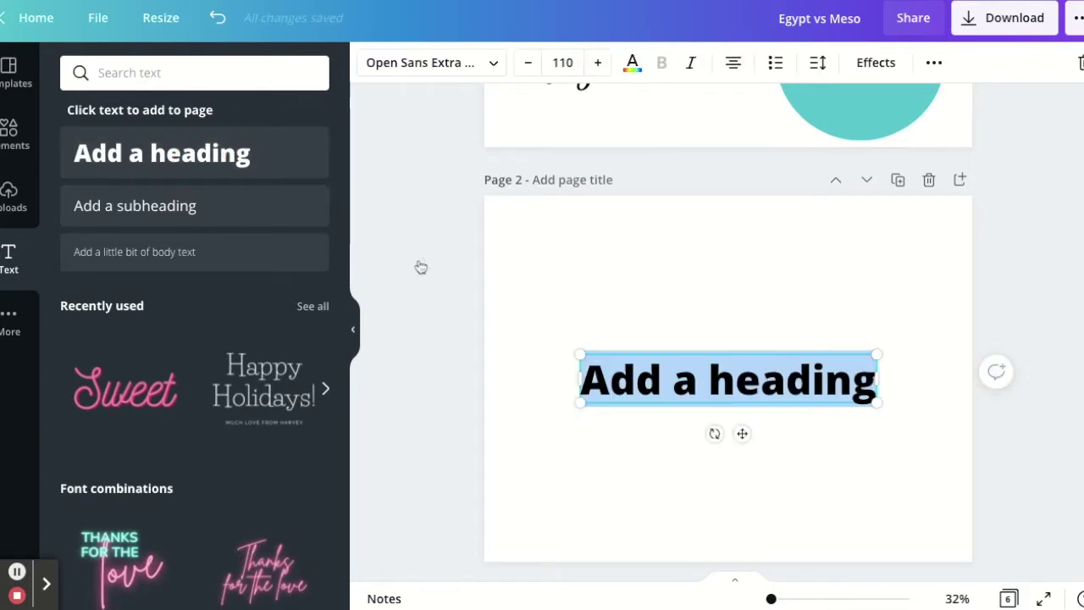
{"action": "type", "text": "Eg"}
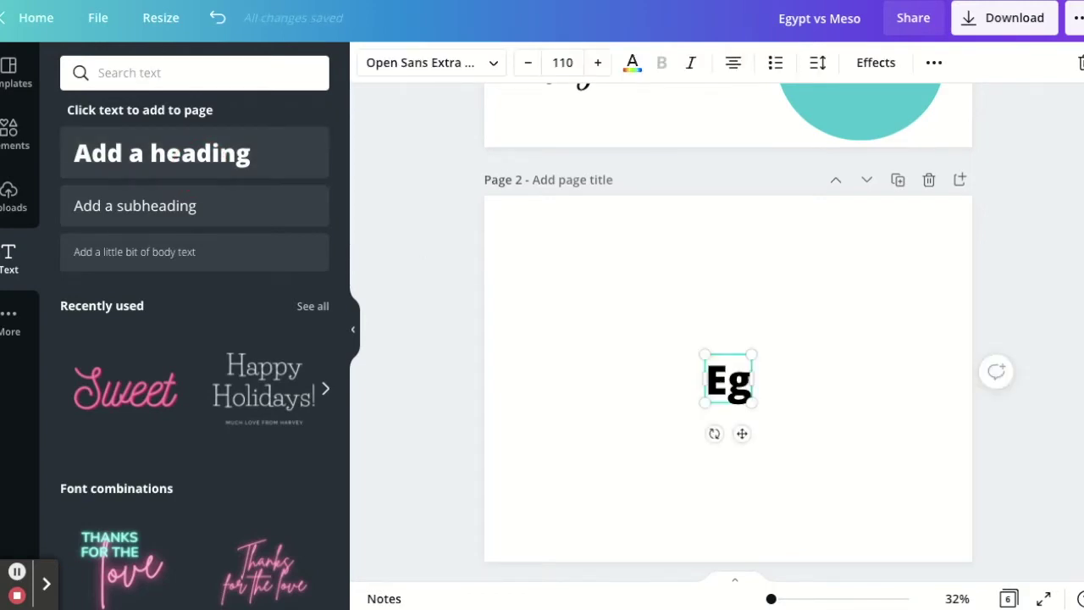
{"action": "type", "text": "ypt"}
{"action": "left_click_drag", "start_coordinate": [743, 433], "coordinate": [586, 581]}
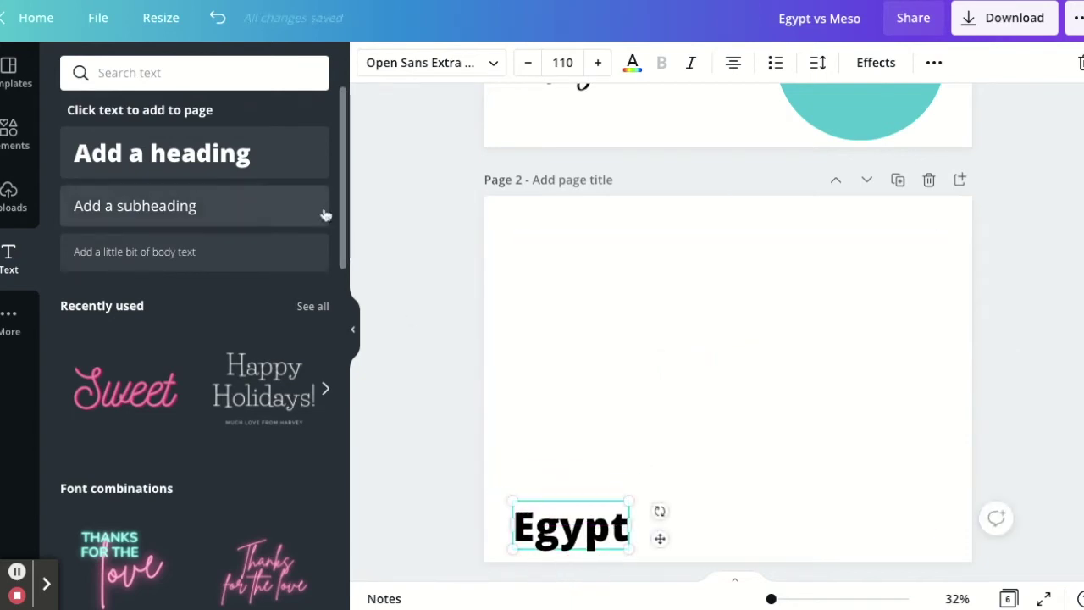
- Add a second heading reading "Mesopotamia" and place it in the upper-right corner of page 2
{"action": "left_click", "coordinate": [247, 161]}
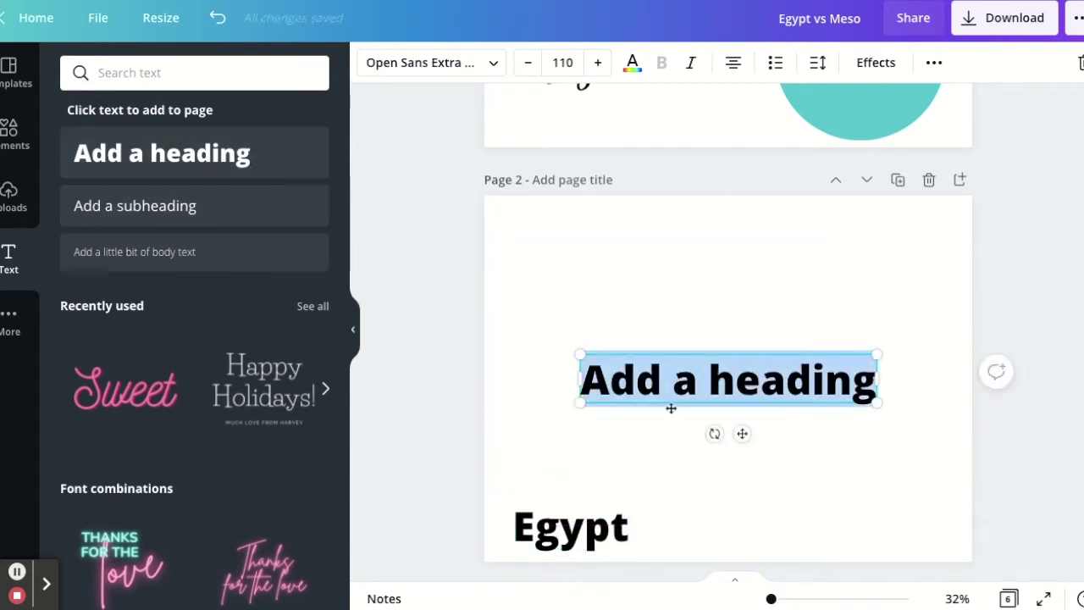
{"action": "type", "text": "Mesot"}
{"action": "key", "text": "BackSpace"}
{"action": "type", "text": "potamia"}
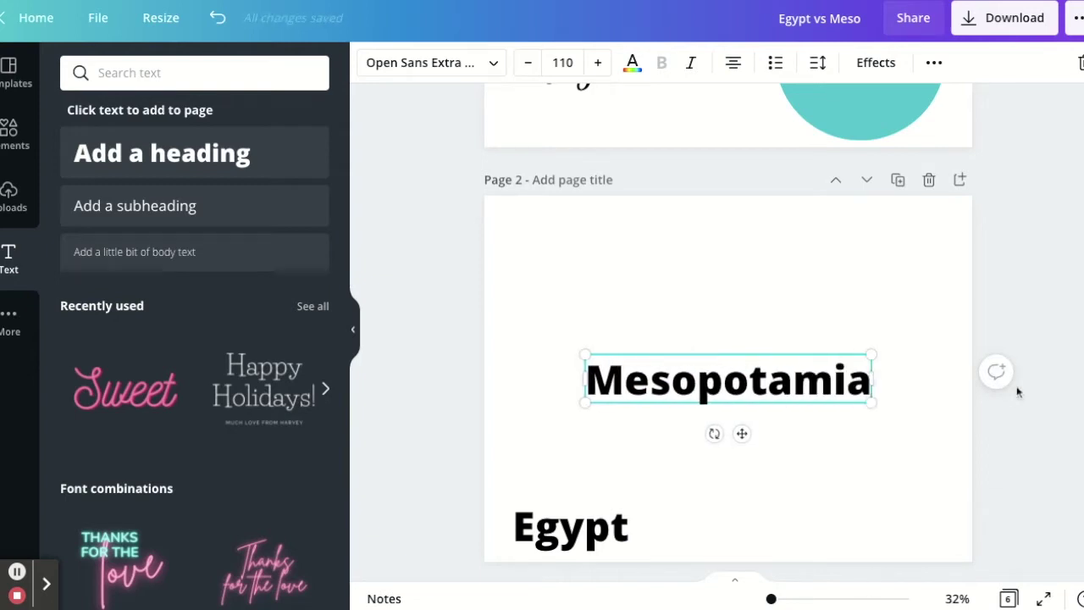
{"action": "left_click", "coordinate": [969, 484]}
{"action": "left_click_drag", "start_coordinate": [786, 378], "coordinate": [873, 243]}
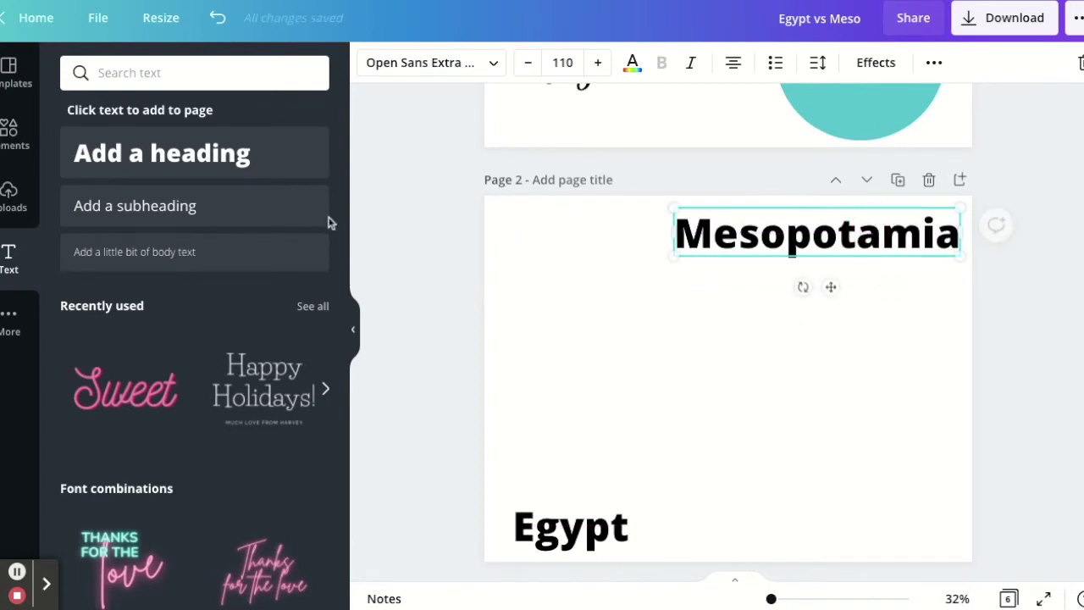
- Insert the uploaded Middle East map between the two headings and crop off its upper part with Turkey
{"action": "left_click", "coordinate": [13, 203]}
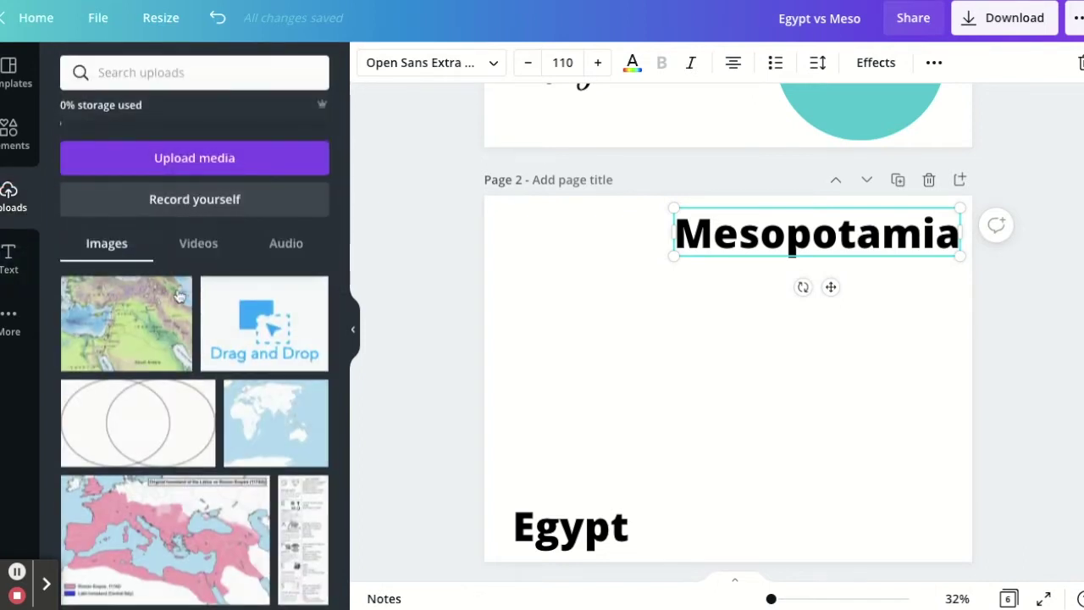
{"action": "left_click", "coordinate": [137, 314]}
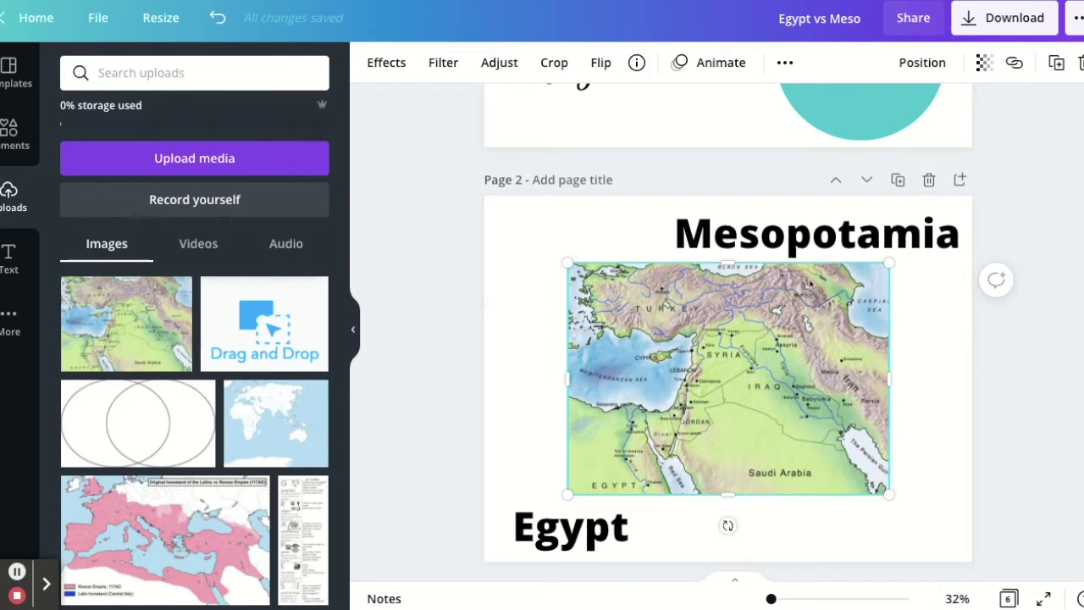
{"action": "left_click", "coordinate": [554, 63]}
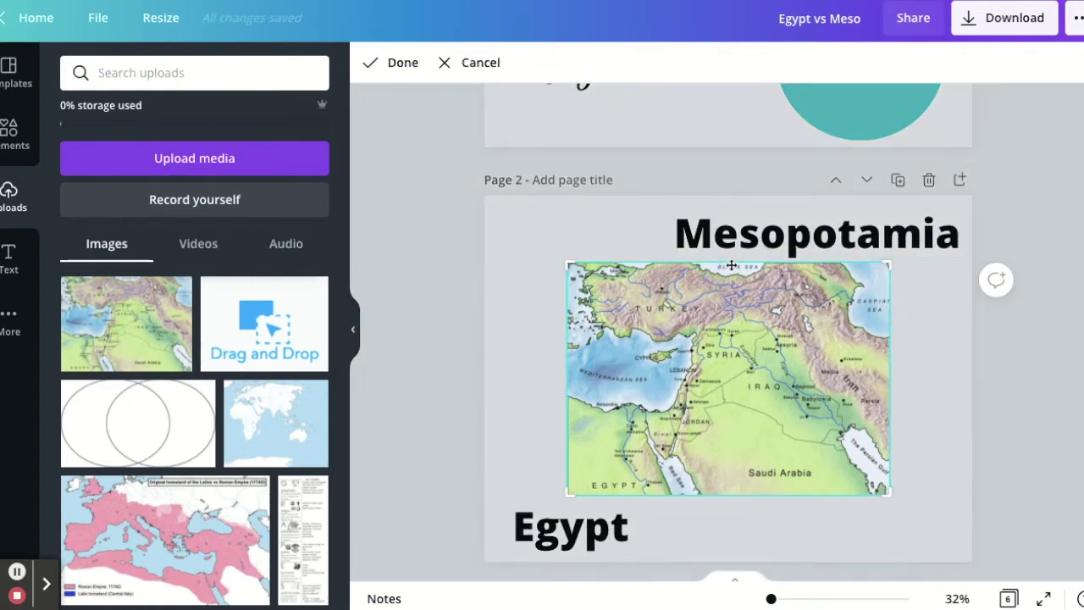
{"action": "left_click_drag", "start_coordinate": [886, 262], "coordinate": [891, 348]}
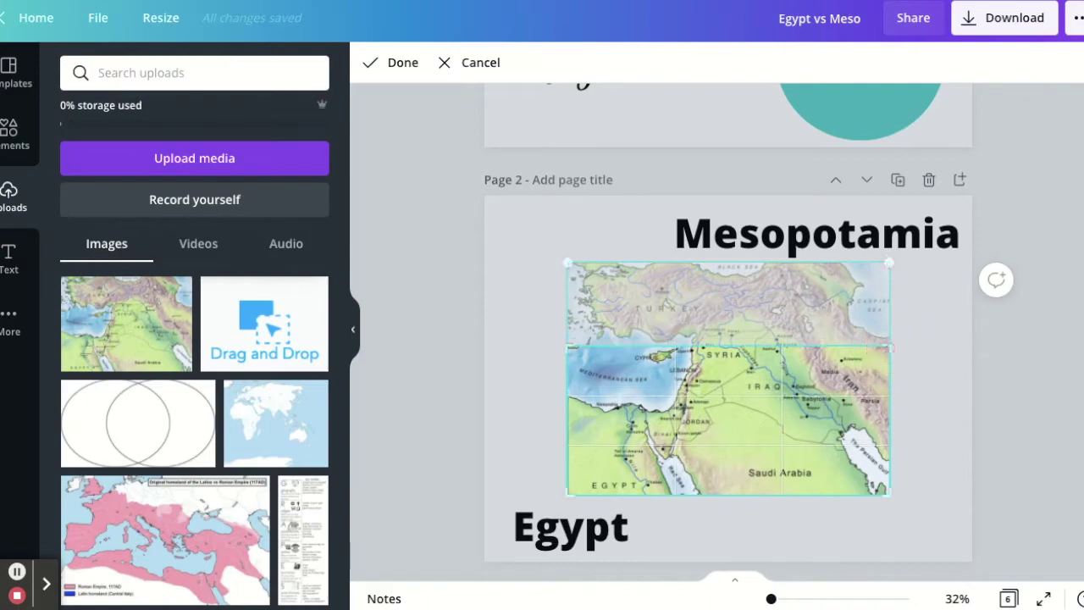
{"action": "left_click", "coordinate": [1014, 394]}
- Go to page 3, clear the "canva" element search and show the full Lines & Shapes collection
{"action": "scroll", "coordinate": [1015, 393], "scroll_direction": "down", "scroll_amount": 8}
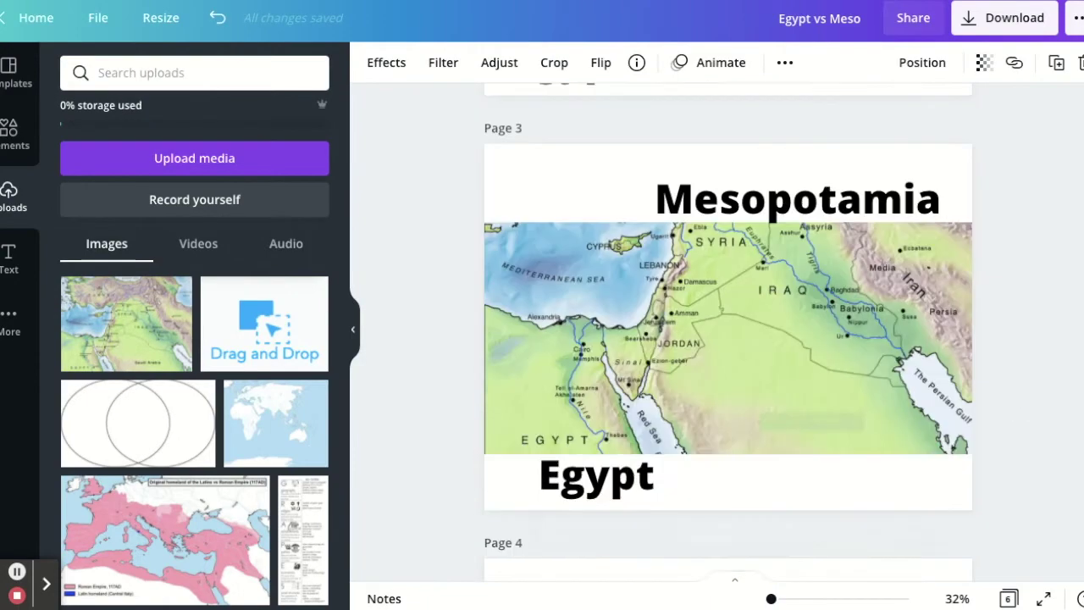
{"action": "scroll", "coordinate": [728, 332], "scroll_direction": "up", "scroll_amount": 3}
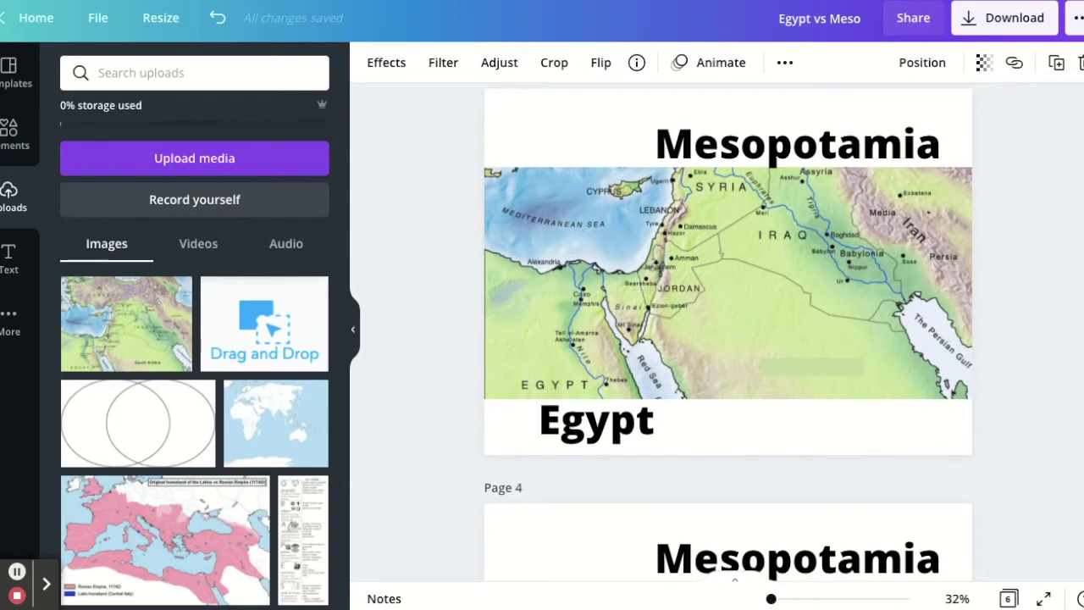
{"action": "scroll", "coordinate": [728, 332], "scroll_direction": "up", "scroll_amount": 1}
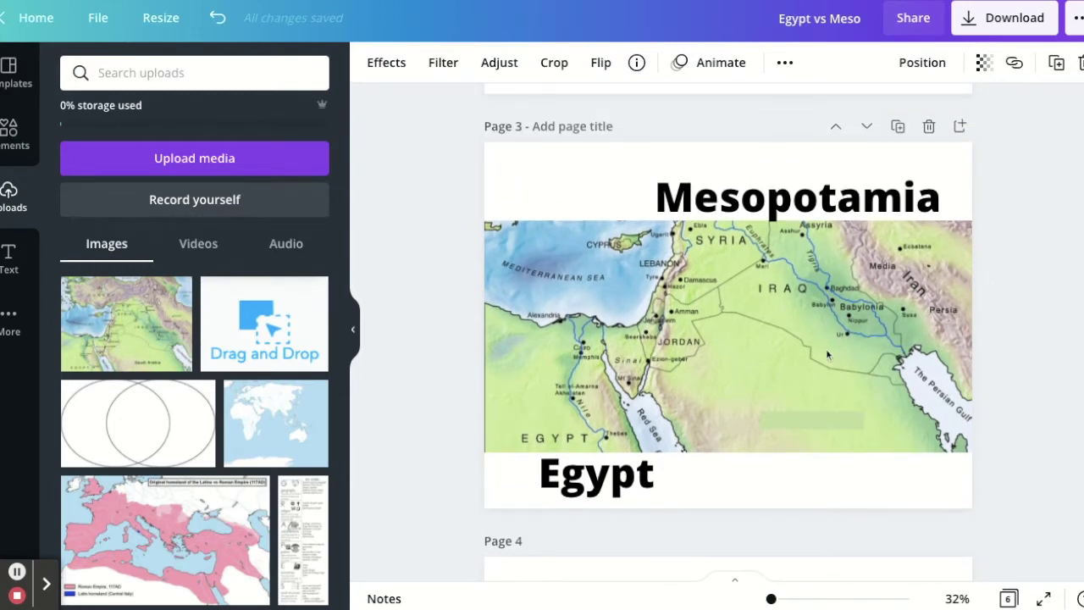
{"action": "left_click", "coordinate": [21, 151]}
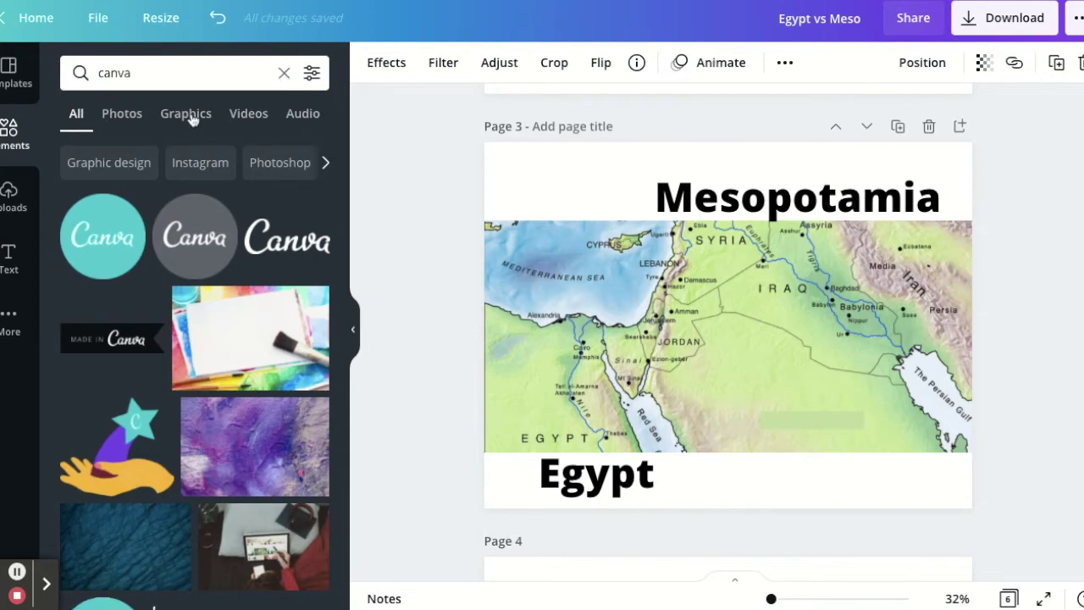
{"action": "left_click", "coordinate": [284, 73]}
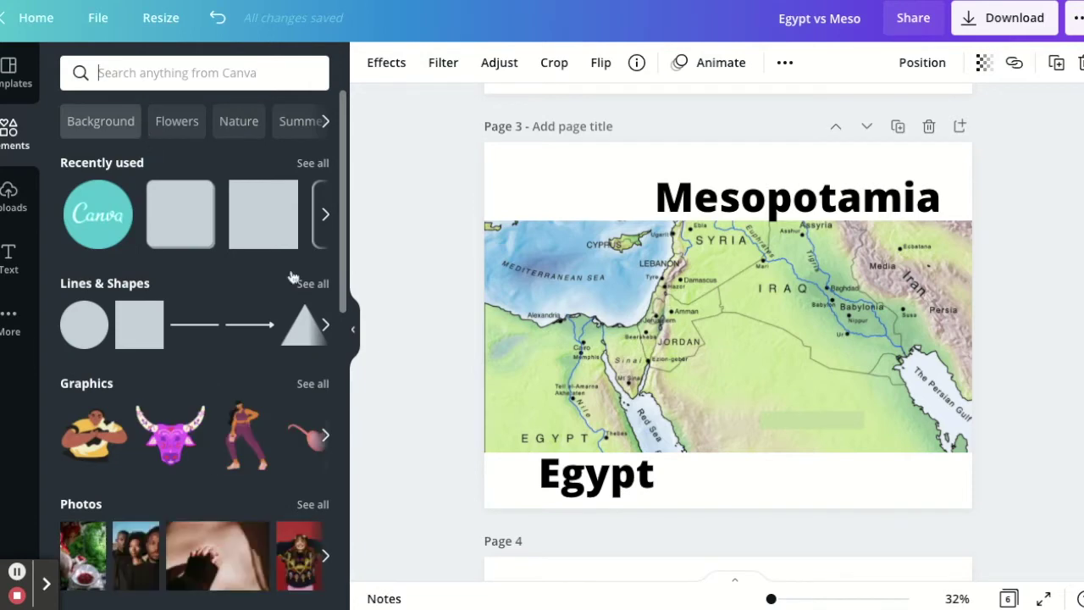
{"action": "left_click", "coordinate": [310, 285]}
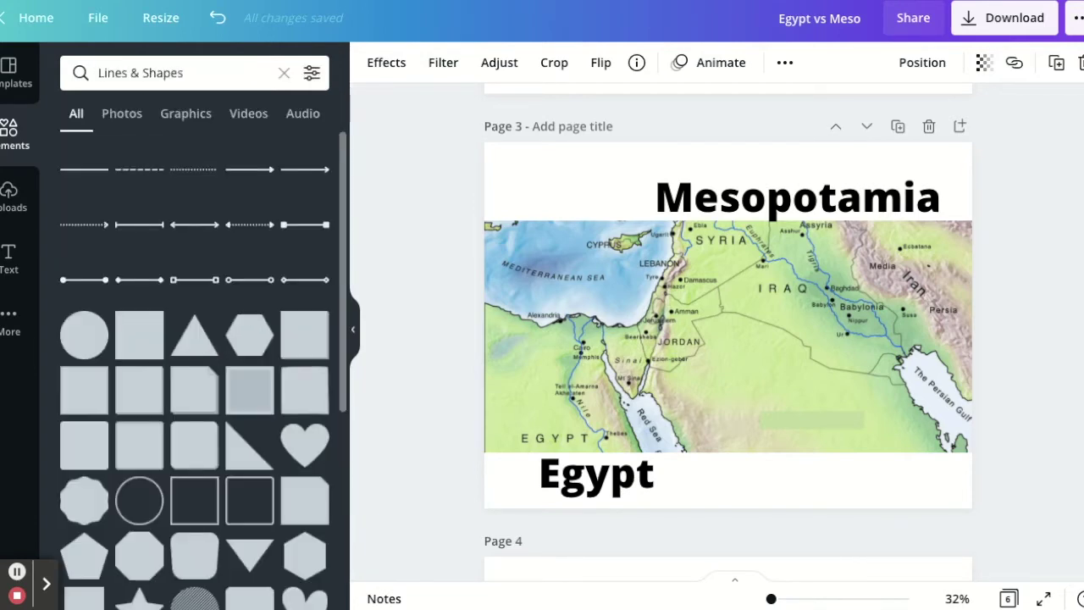
- Find the Outlined Rounded Square among the lines and shapes and insert it over the map on page 3
{"action": "left_click", "coordinate": [237, 383]}
{"action": "scroll", "coordinate": [245, 453], "scroll_direction": "down", "scroll_amount": 4}
{"action": "scroll", "coordinate": [233, 472], "scroll_direction": "down", "scroll_amount": 5}
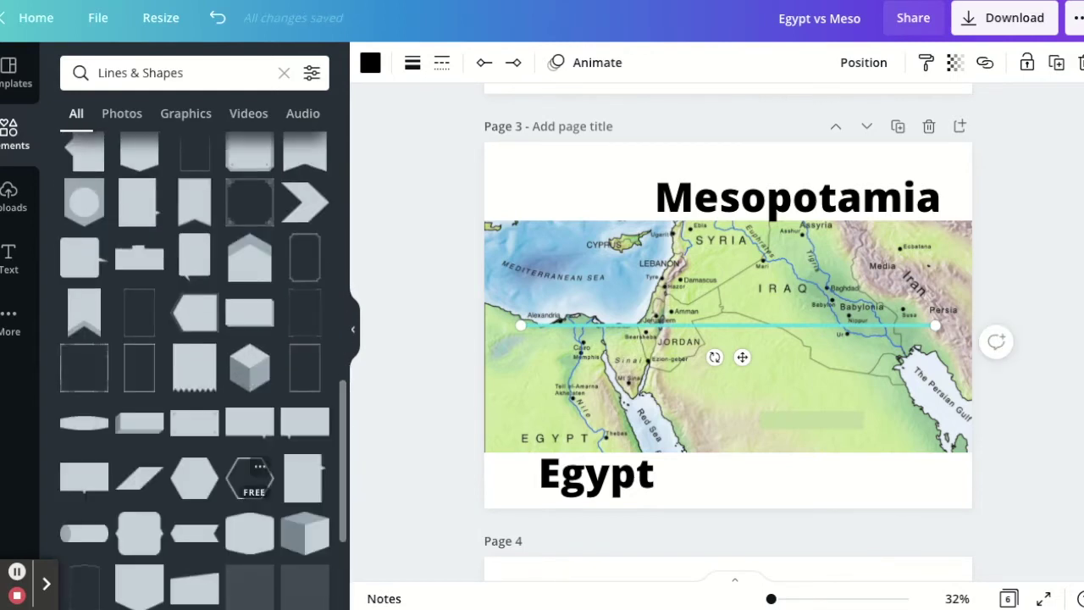
{"action": "scroll", "coordinate": [203, 373], "scroll_direction": "down", "scroll_amount": 4}
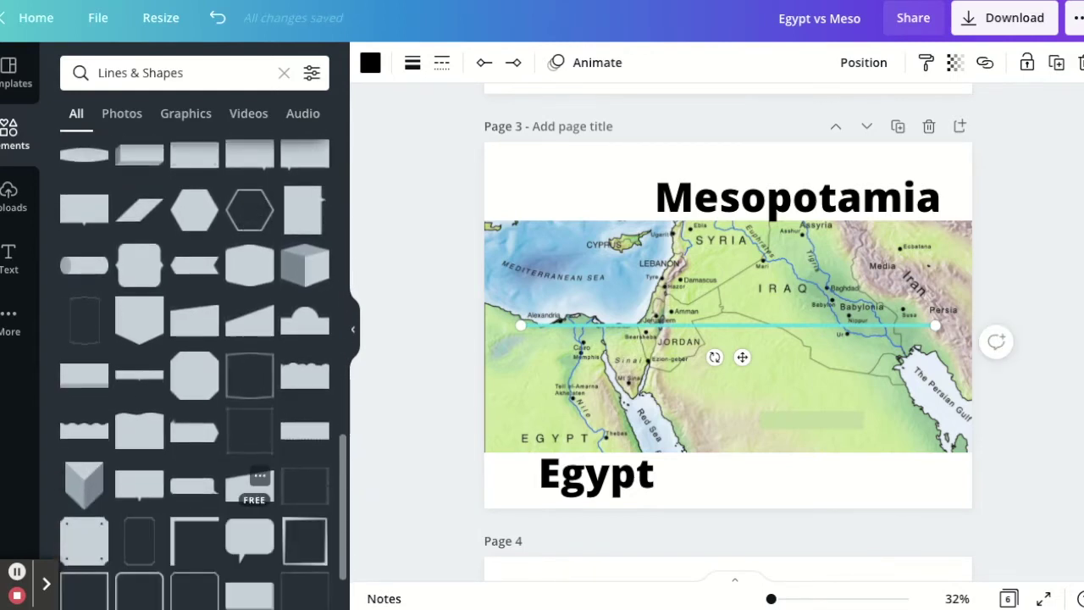
{"action": "scroll", "coordinate": [250, 487], "scroll_direction": "down", "scroll_amount": 1}
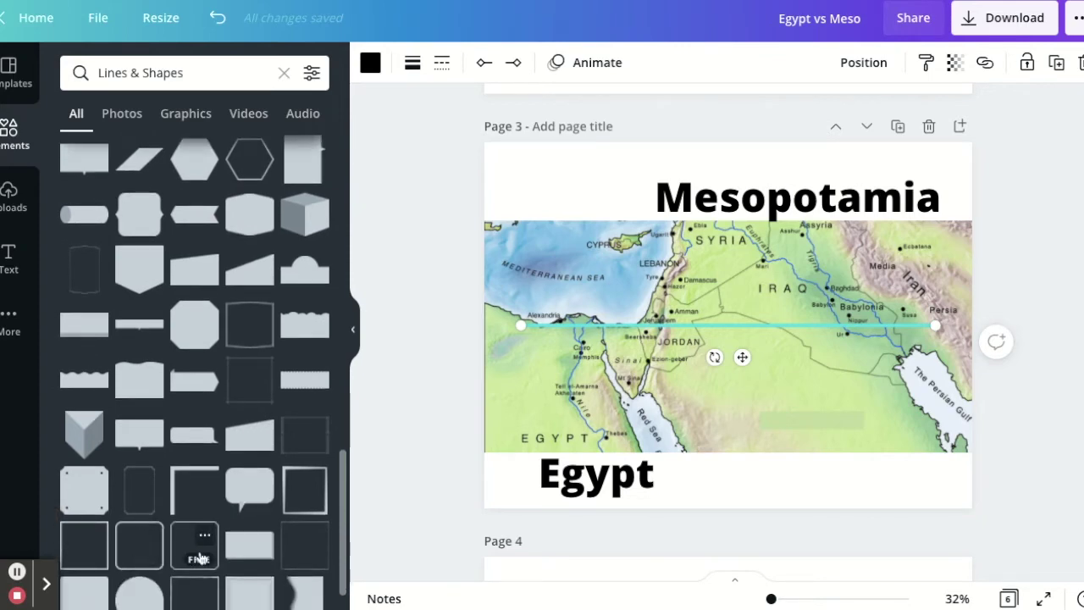
{"action": "left_click", "coordinate": [149, 534]}
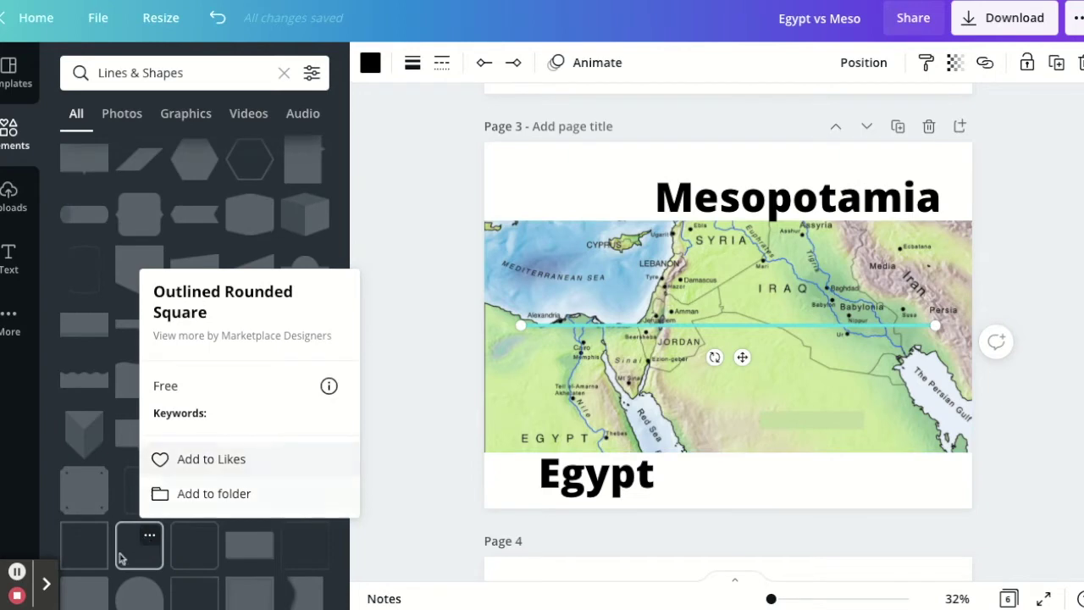
{"action": "left_click", "coordinate": [136, 559]}
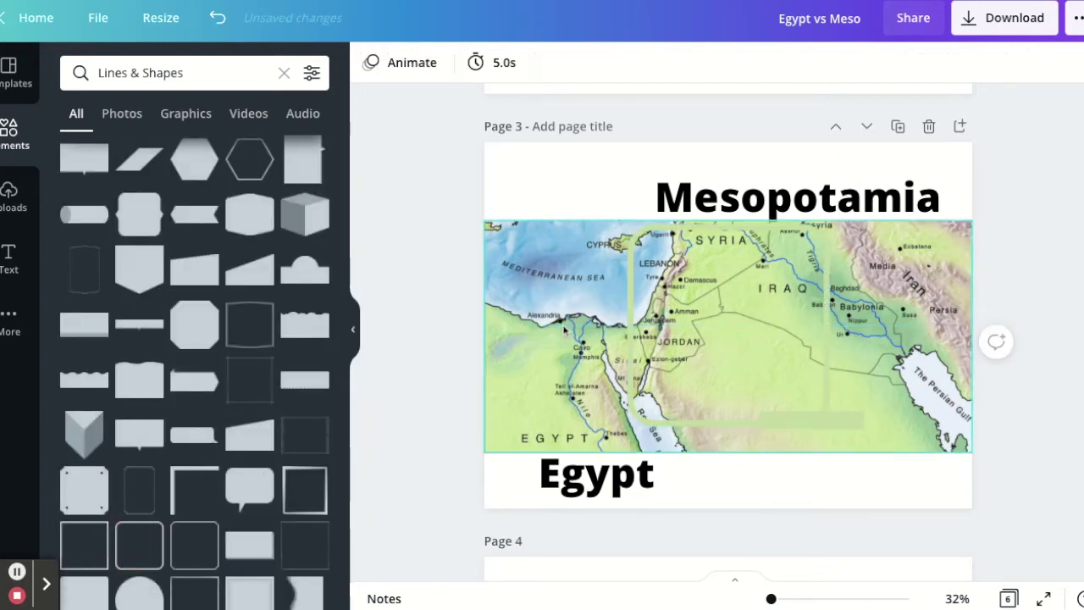
- Change the outlined rounded square's color to black
{"action": "left_click", "coordinate": [640, 270]}
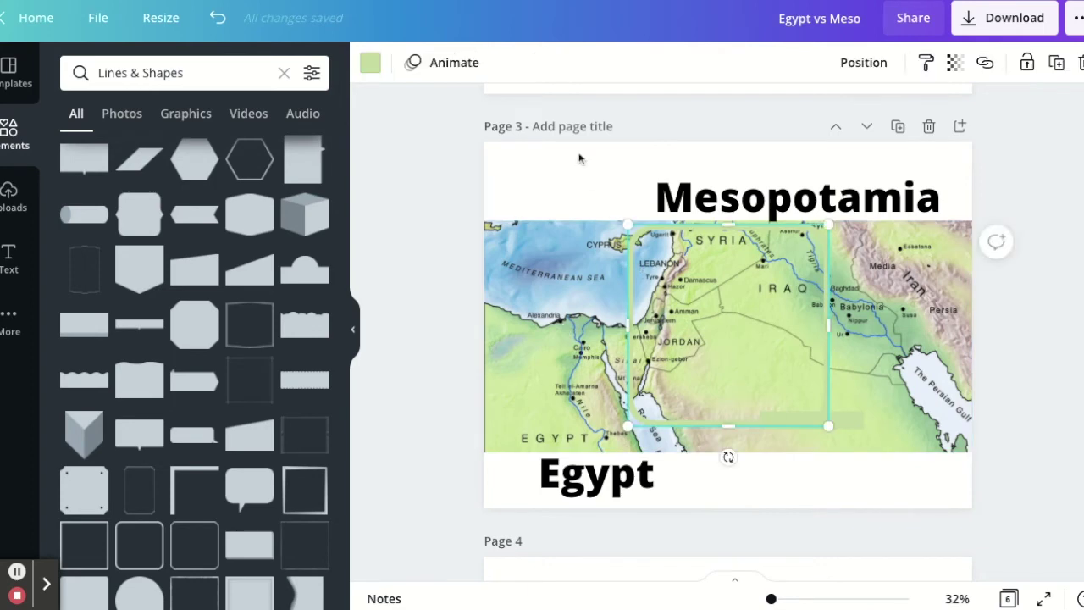
{"action": "left_click", "coordinate": [370, 63]}
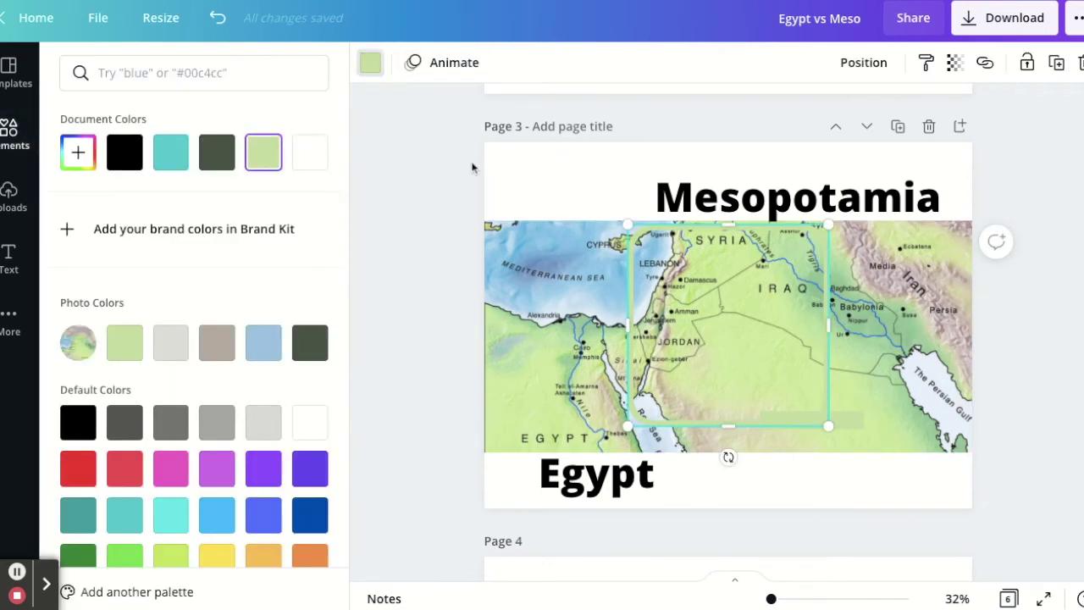
{"action": "left_click", "coordinate": [124, 153]}
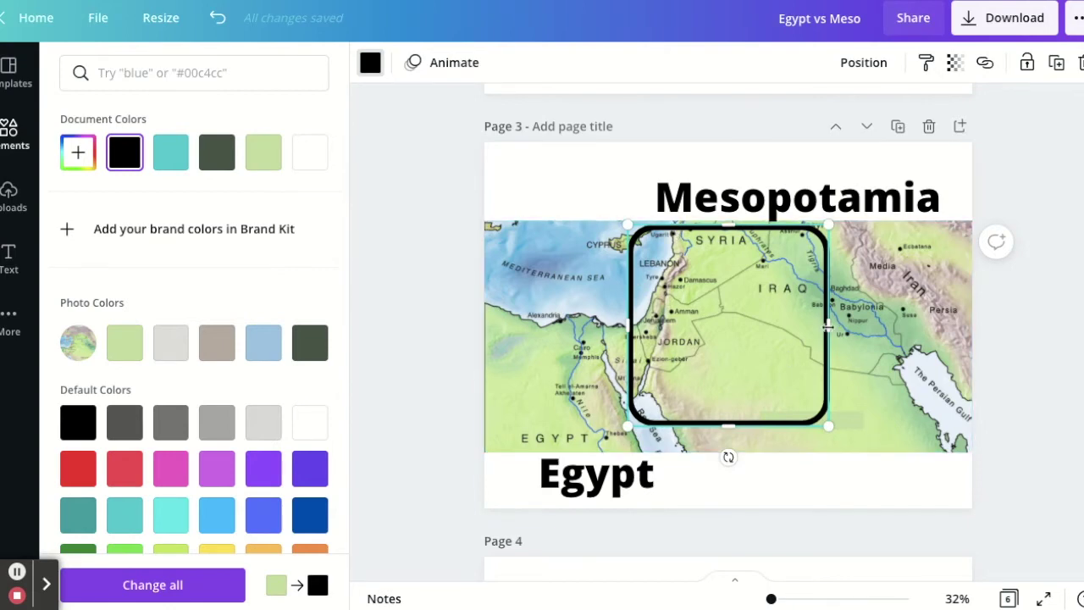
- Move and resize the black rounded outline so it frames the Egypt region in the map's lower-left part
{"action": "left_click_drag", "start_coordinate": [828, 325], "coordinate": [878, 326]}
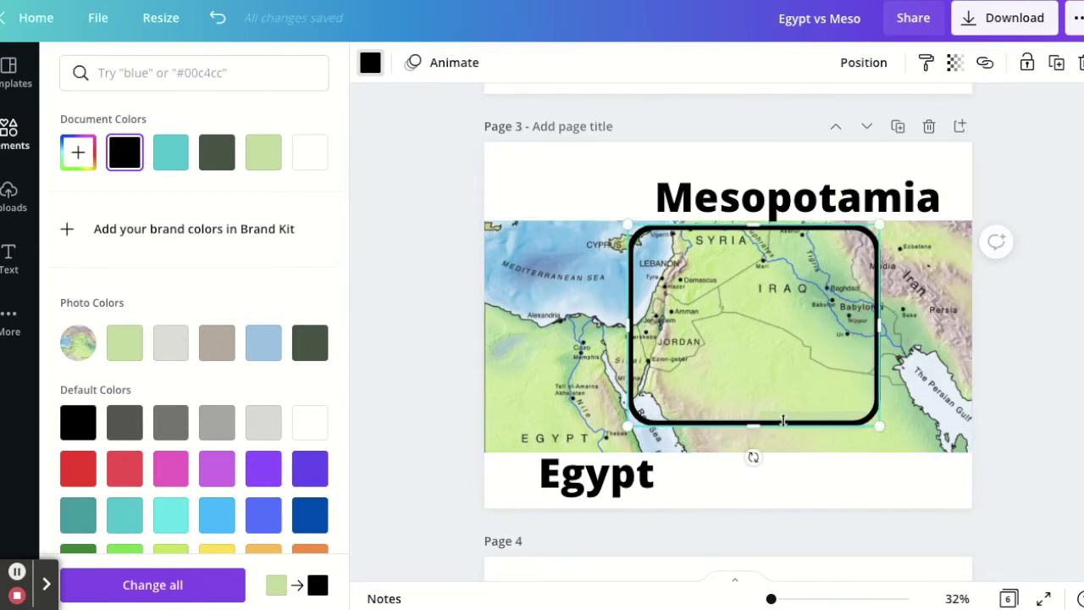
{"action": "left_click", "coordinate": [1023, 510]}
{"action": "left_click_drag", "start_coordinate": [632, 286], "coordinate": [487, 292]}
{"action": "left_click_drag", "start_coordinate": [878, 428], "coordinate": [817, 469]}
{"action": "left_click_drag", "start_coordinate": [849, 410], "coordinate": [826, 396]}
{"action": "left_click_drag", "start_coordinate": [653, 399], "coordinate": [653, 457]}
{"action": "left_click_drag", "start_coordinate": [824, 342], "coordinate": [747, 345]}
{"action": "left_click_drag", "start_coordinate": [616, 222], "coordinate": [619, 259]}
{"action": "left_click", "coordinate": [1044, 368]}
- Set the transparency of the map image on page 5 to 72
{"action": "scroll", "coordinate": [1042, 381], "scroll_direction": "down", "scroll_amount": 5}
{"action": "scroll", "coordinate": [1041, 388], "scroll_direction": "down", "scroll_amount": 2}
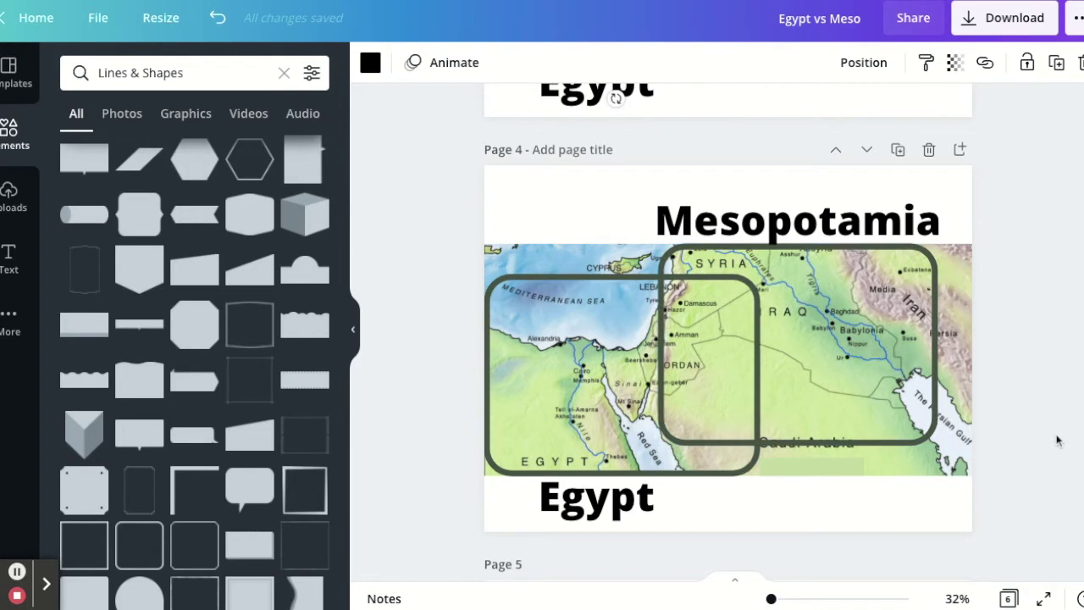
{"action": "scroll", "coordinate": [1059, 436], "scroll_direction": "down", "scroll_amount": 5}
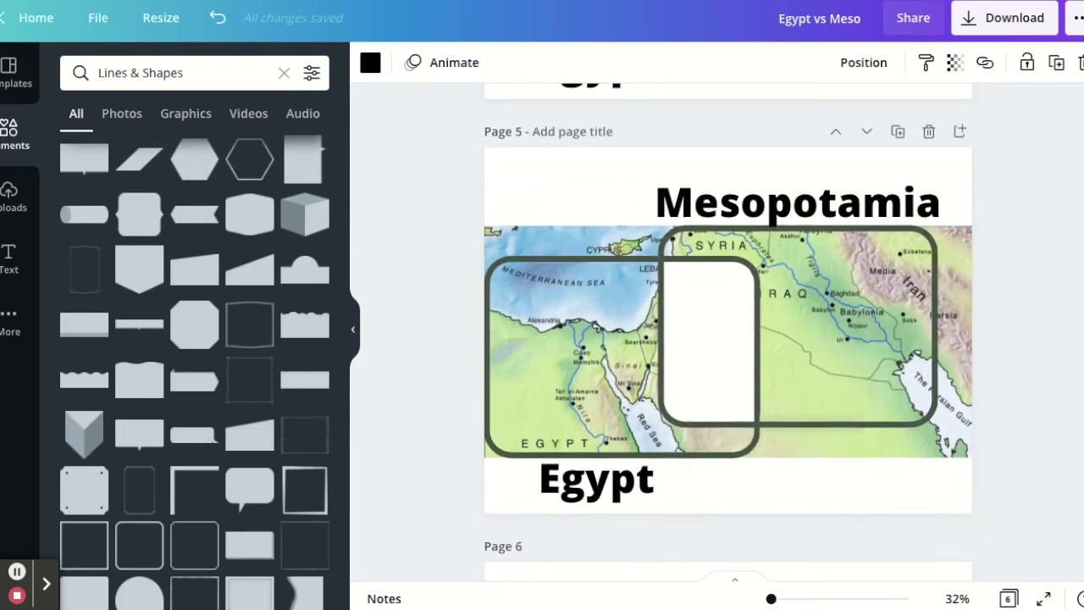
{"action": "left_click", "coordinate": [957, 255]}
{"action": "left_click", "coordinate": [985, 65]}
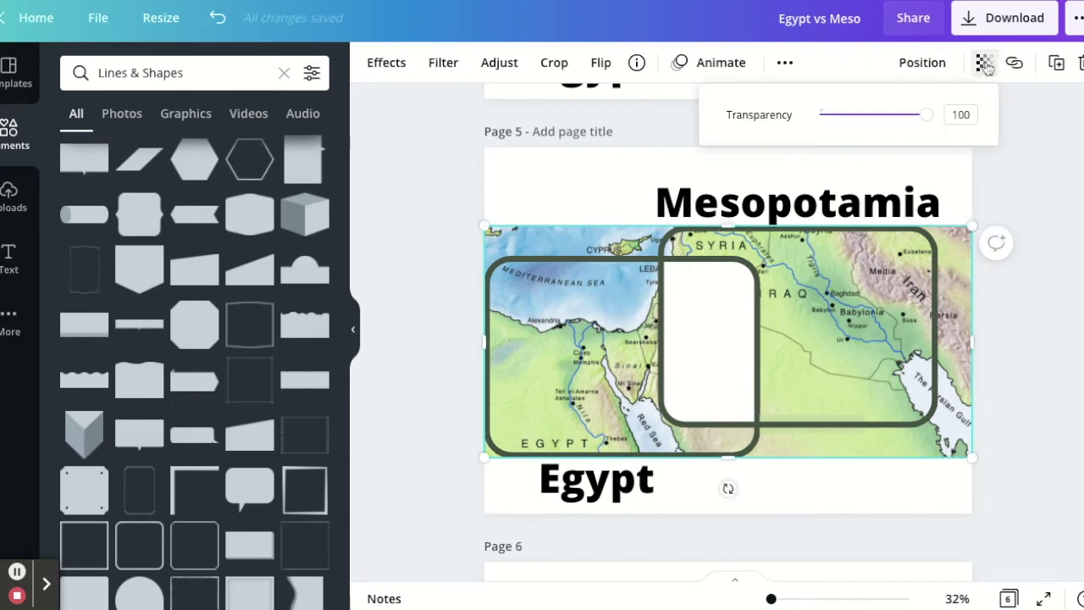
{"action": "left_click_drag", "start_coordinate": [928, 115], "coordinate": [896, 115]}
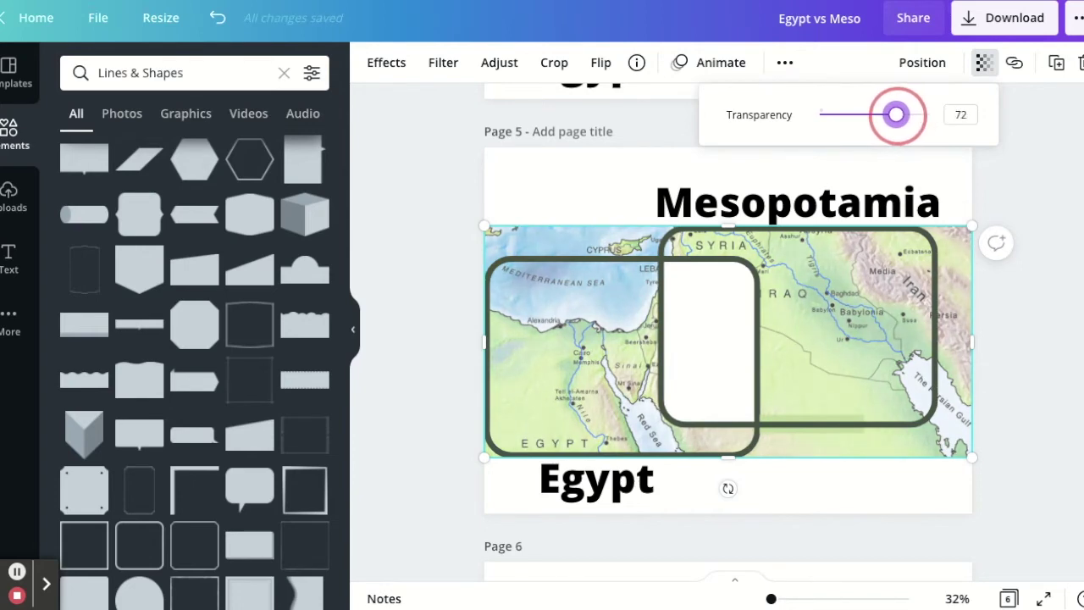
{"action": "left_click", "coordinate": [1058, 240]}
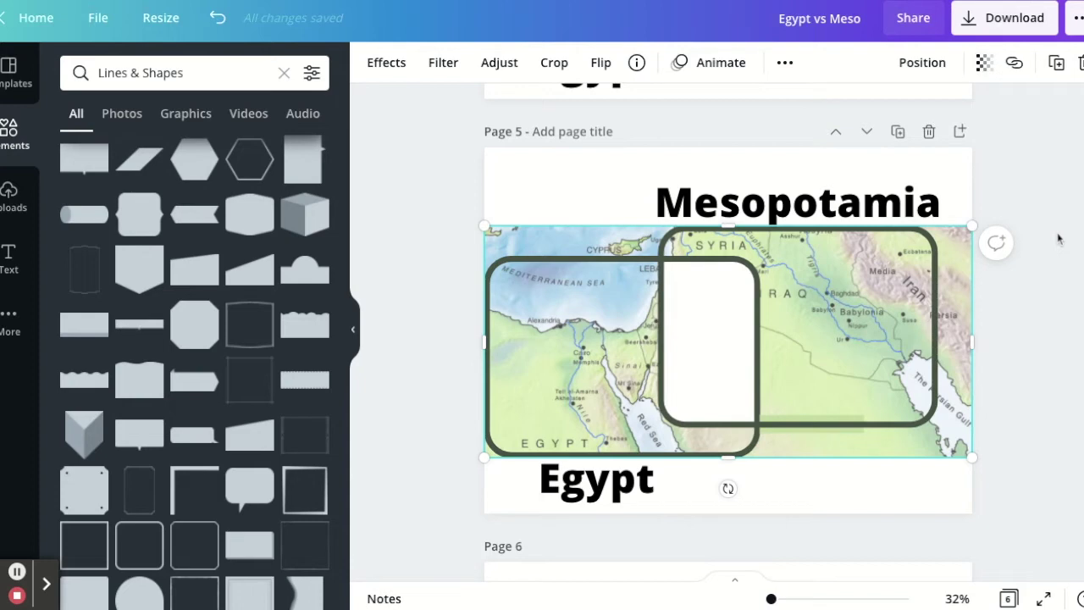
- Download only page 5 of the Egypt vs Meso design as a JPG
{"action": "left_click", "coordinate": [1010, 19]}
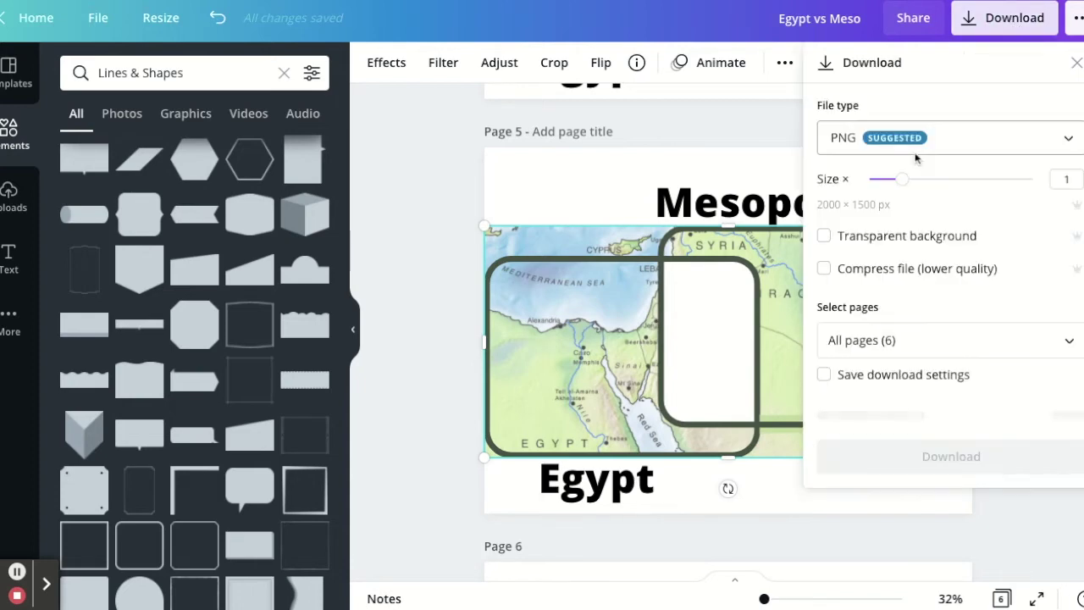
{"action": "left_click", "coordinate": [913, 152]}
{"action": "left_click", "coordinate": [896, 197]}
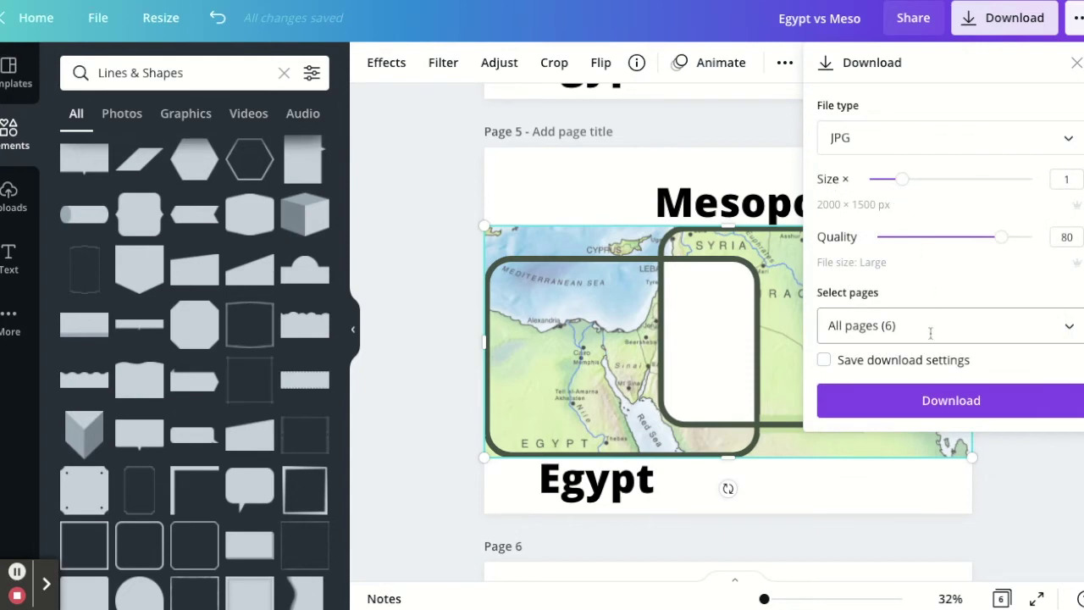
{"action": "left_click", "coordinate": [1058, 326]}
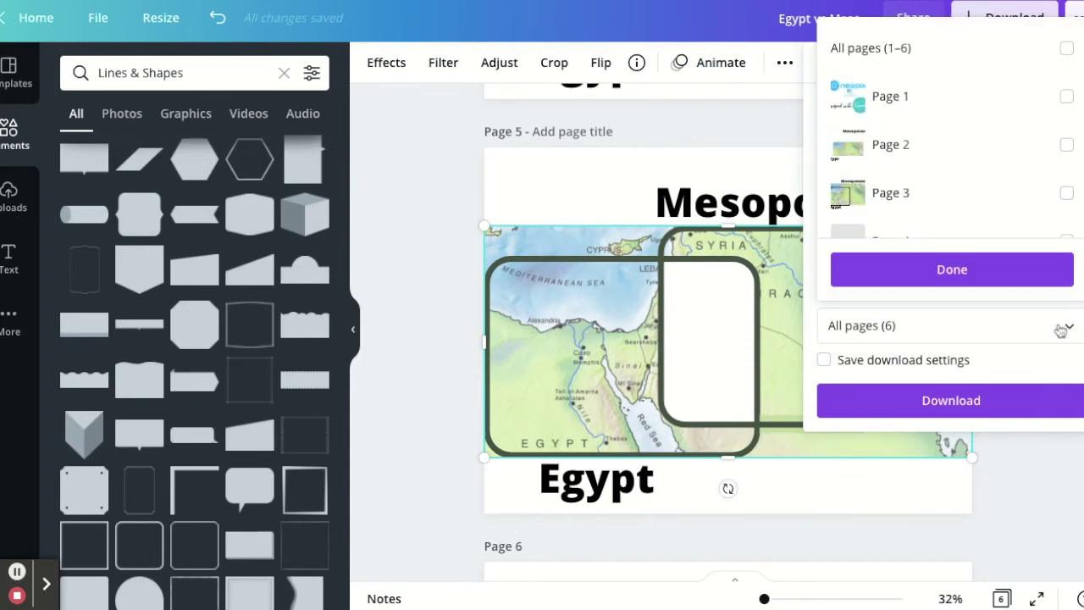
{"action": "scroll", "coordinate": [1022, 205], "scroll_direction": "down", "scroll_amount": 2}
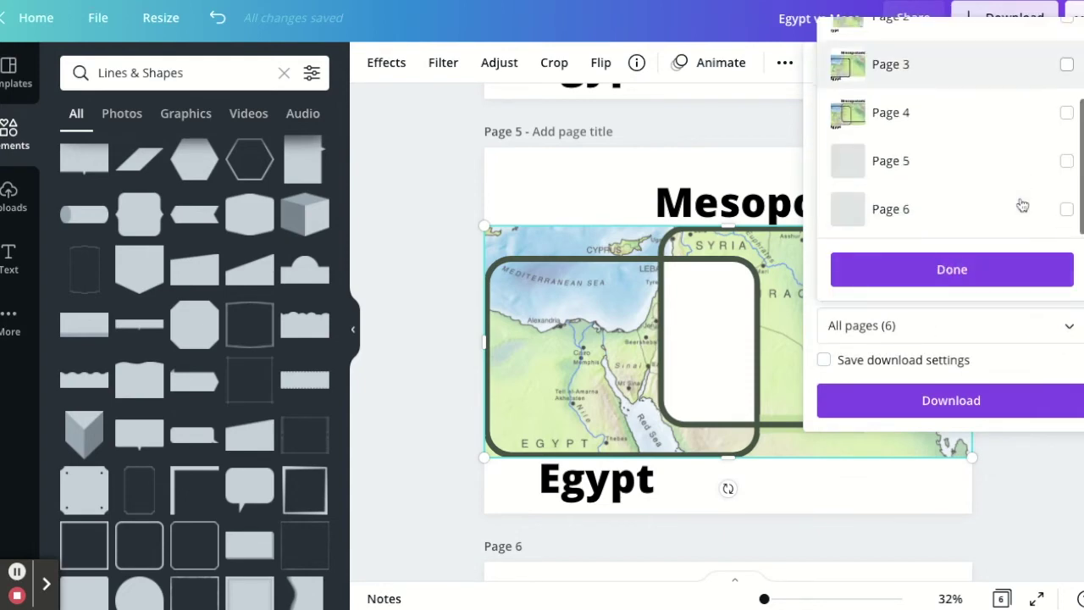
{"action": "left_click", "coordinate": [1067, 159]}
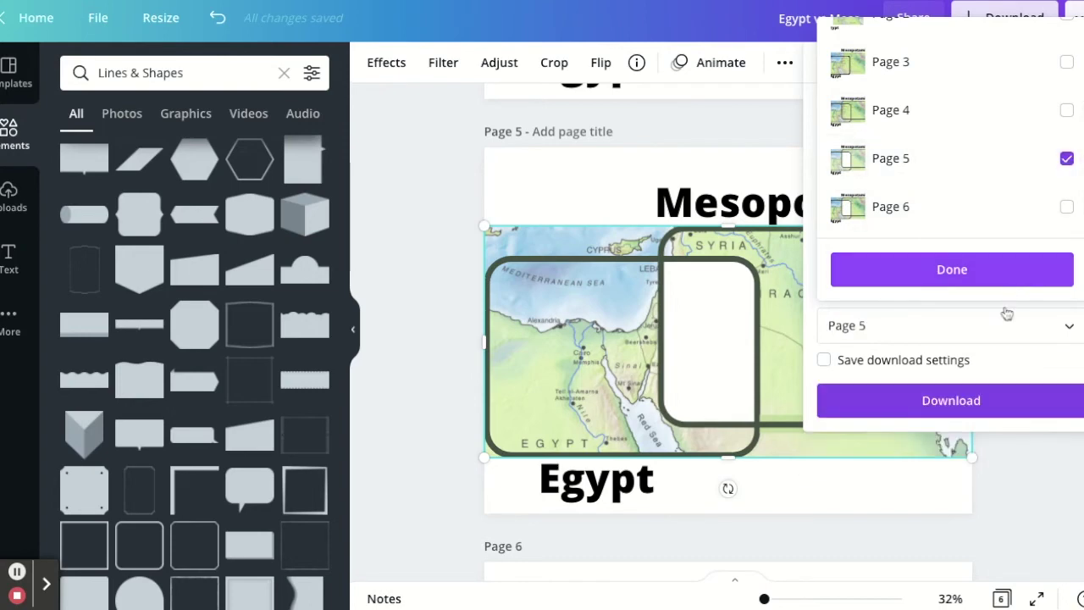
{"action": "left_click", "coordinate": [961, 405]}
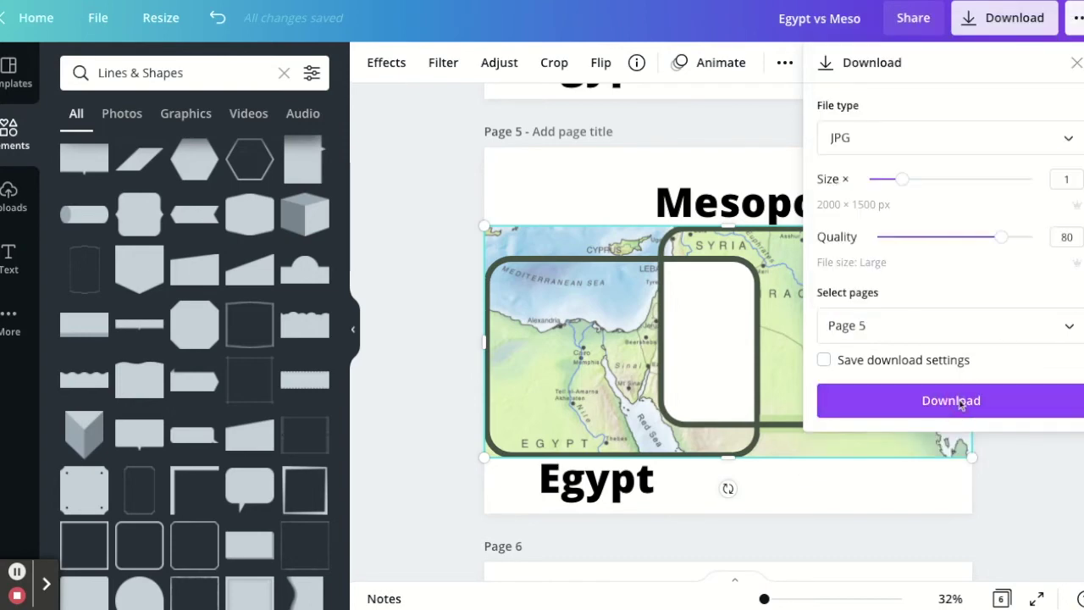
{"action": "left_click", "coordinate": [956, 400]}
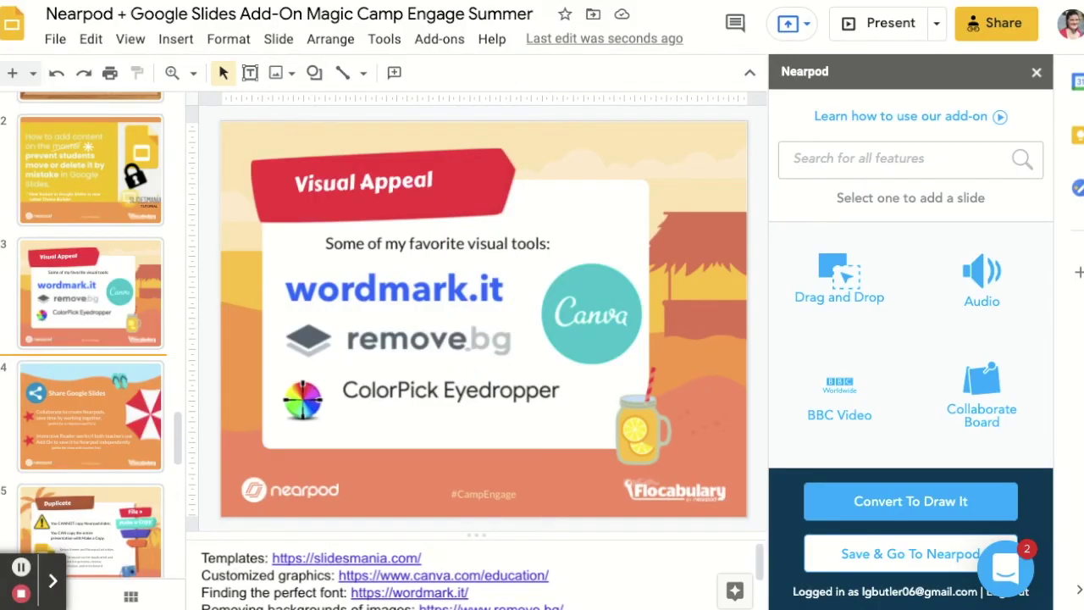
- Switch to the Google Slides presentation and start a Drag and Drop slide with the Nearpod add-on
{"action": "left_click", "coordinate": [440, 39]}
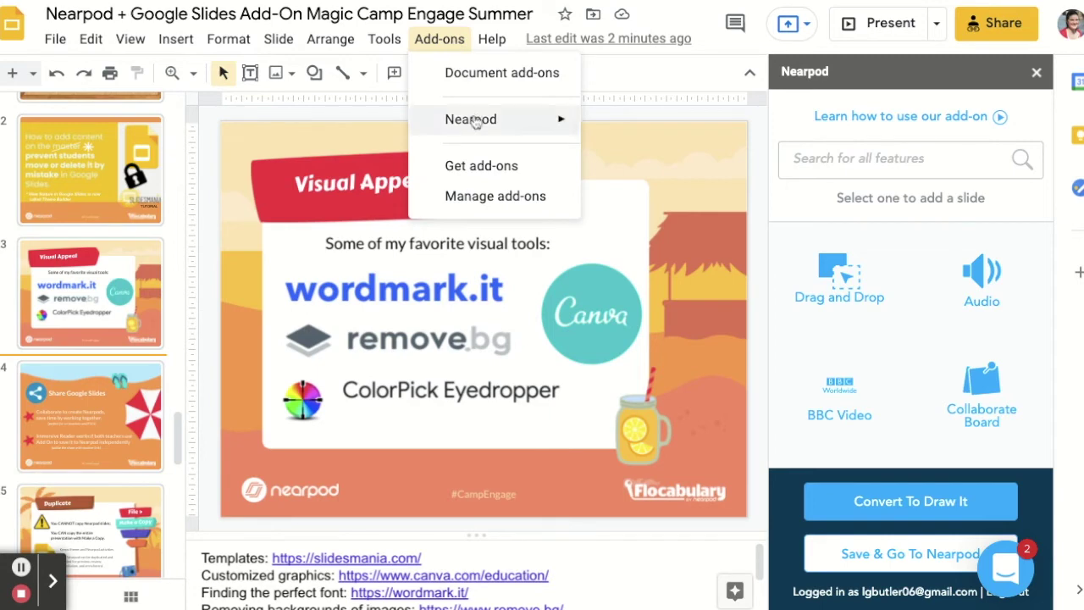
{"action": "left_click", "coordinate": [759, 277]}
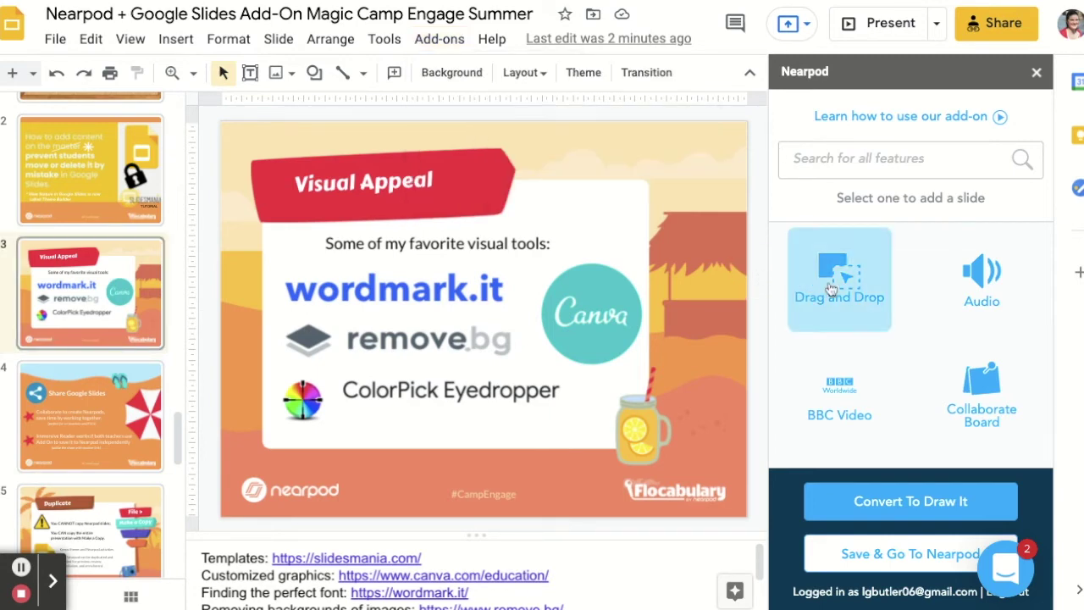
{"action": "left_click", "coordinate": [852, 282]}
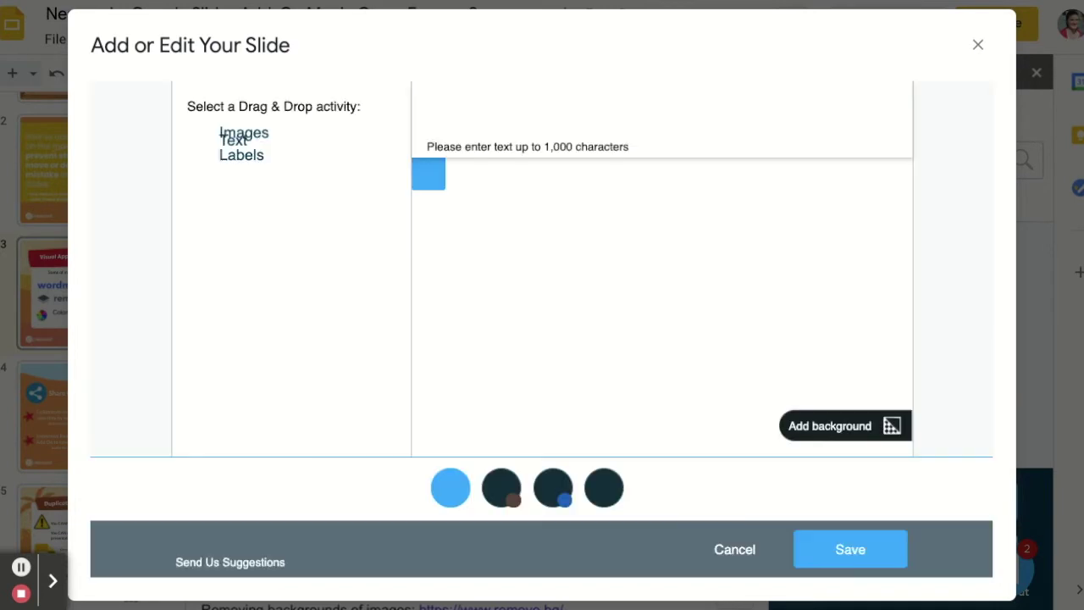
- Enter "Complete the Venn Diagram" as the activity's instruction text and collapse the text area
{"action": "left_click", "coordinate": [492, 183]}
{"action": "type", "text": "Complete the Venn Diagram"}
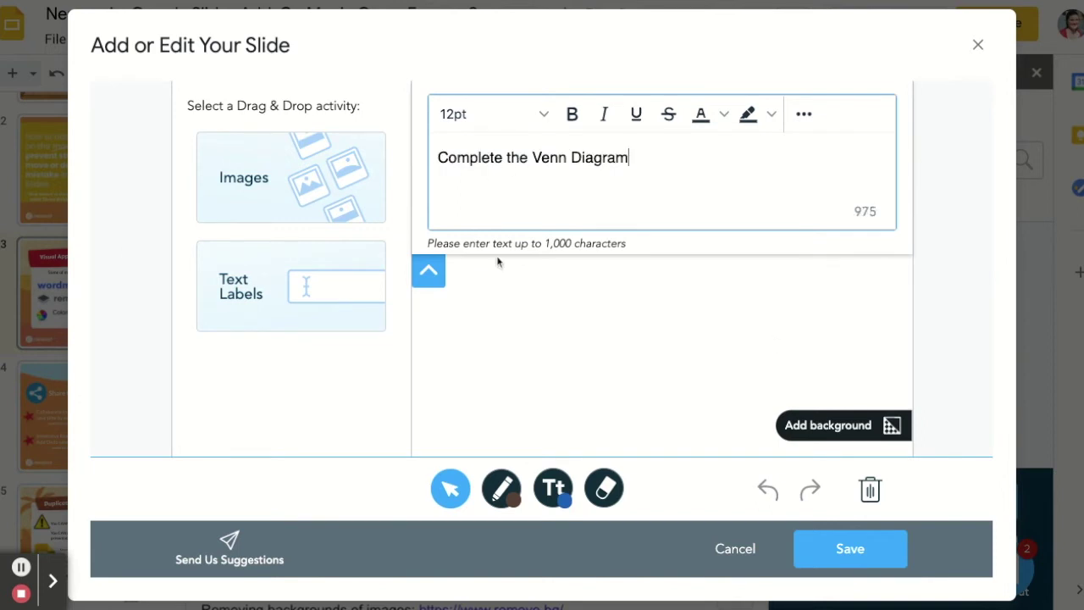
{"action": "left_click", "coordinate": [431, 270]}
- Look through the background templates and upload the downloaded Egypt and Mesopotamia Venn map from the computer as the activity background
{"action": "left_click", "coordinate": [858, 434]}
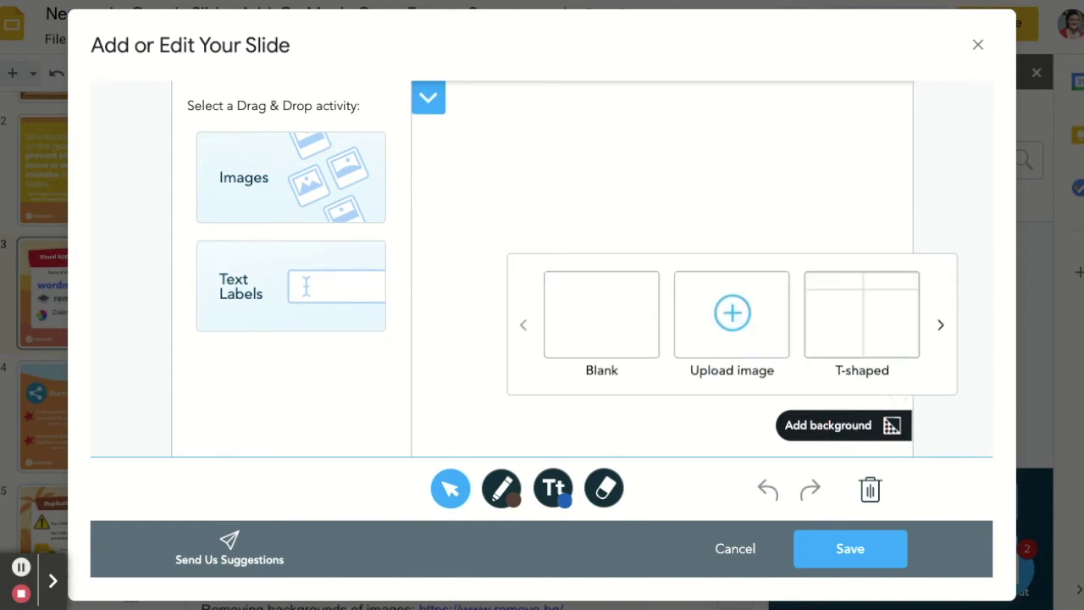
{"action": "left_click", "coordinate": [941, 329]}
{"action": "left_click", "coordinate": [941, 329]}
{"action": "left_click", "coordinate": [941, 329]}
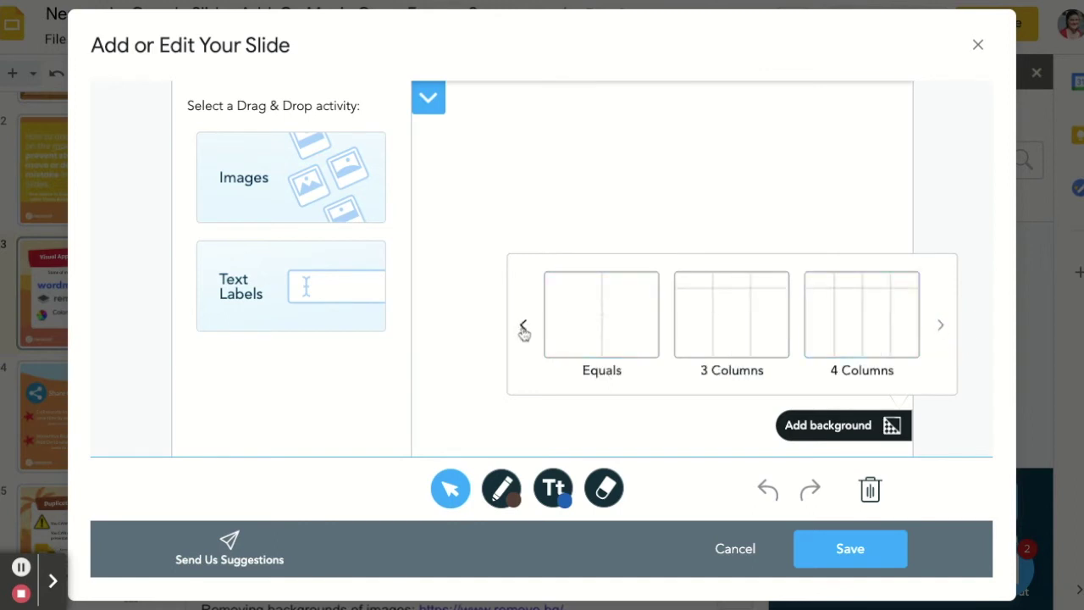
{"action": "left_click", "coordinate": [523, 327]}
{"action": "left_click", "coordinate": [523, 327]}
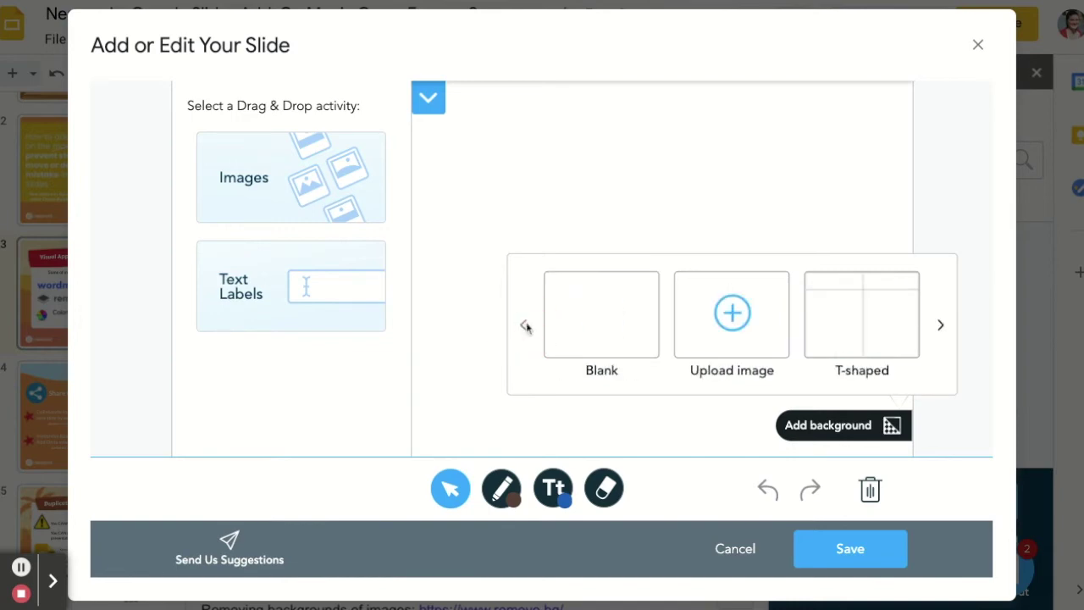
{"action": "left_click", "coordinate": [738, 314]}
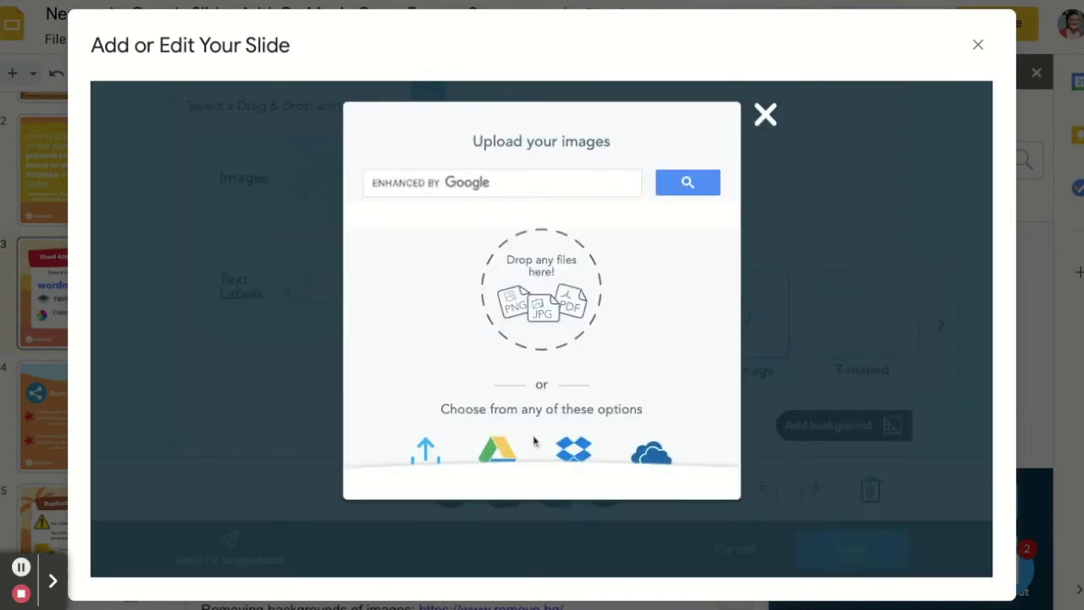
{"action": "left_click", "coordinate": [432, 449]}
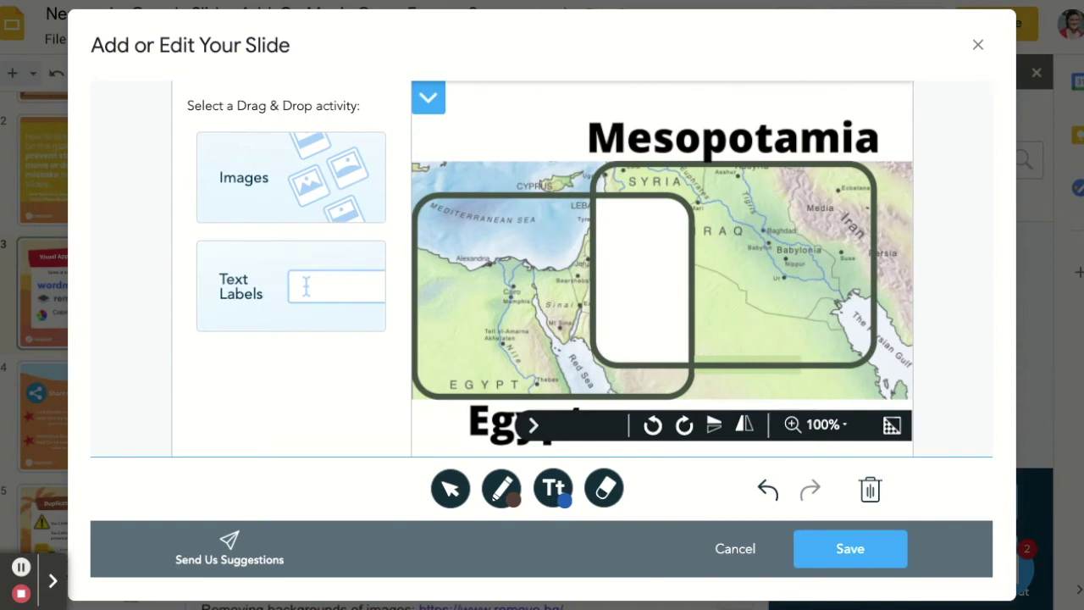
- Choose Images as the Drag & Drop activity type and search the web for "ziggurat" pictures
{"action": "left_click", "coordinate": [265, 182]}
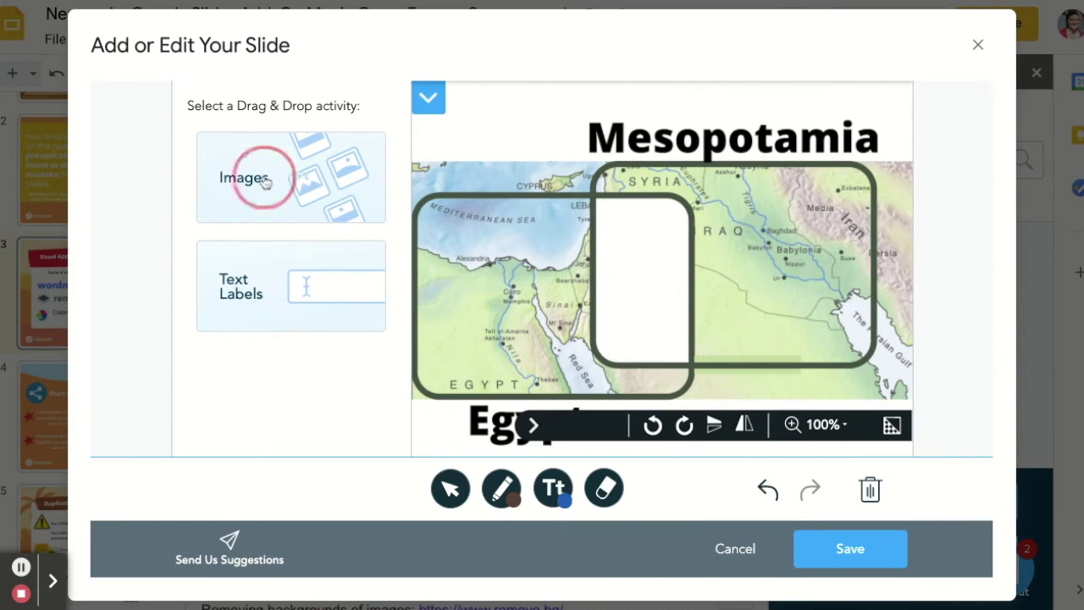
{"action": "left_click", "coordinate": [267, 157]}
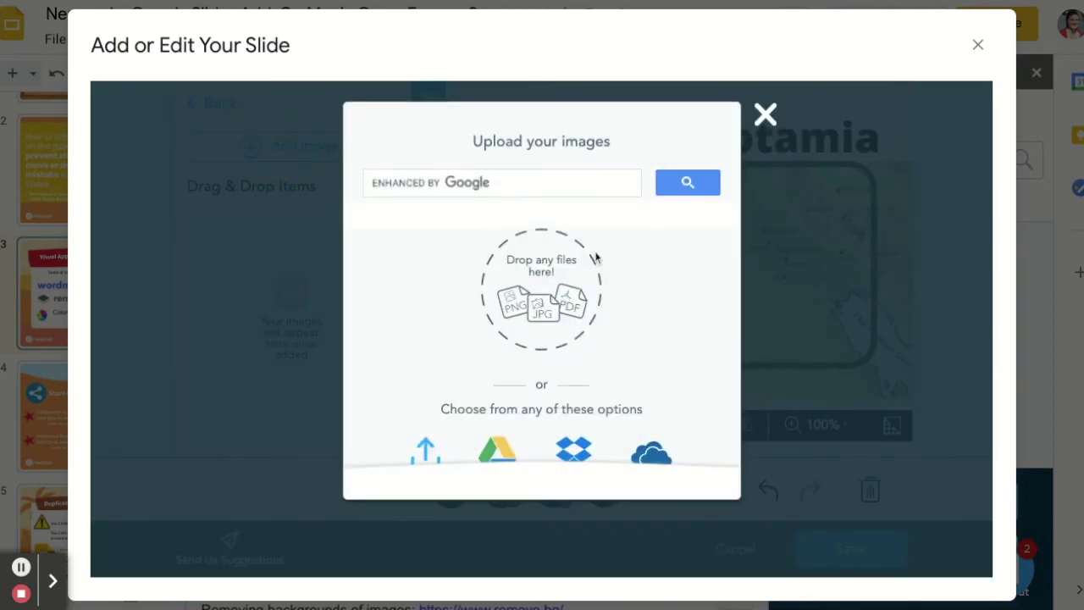
{"action": "left_click", "coordinate": [523, 177]}
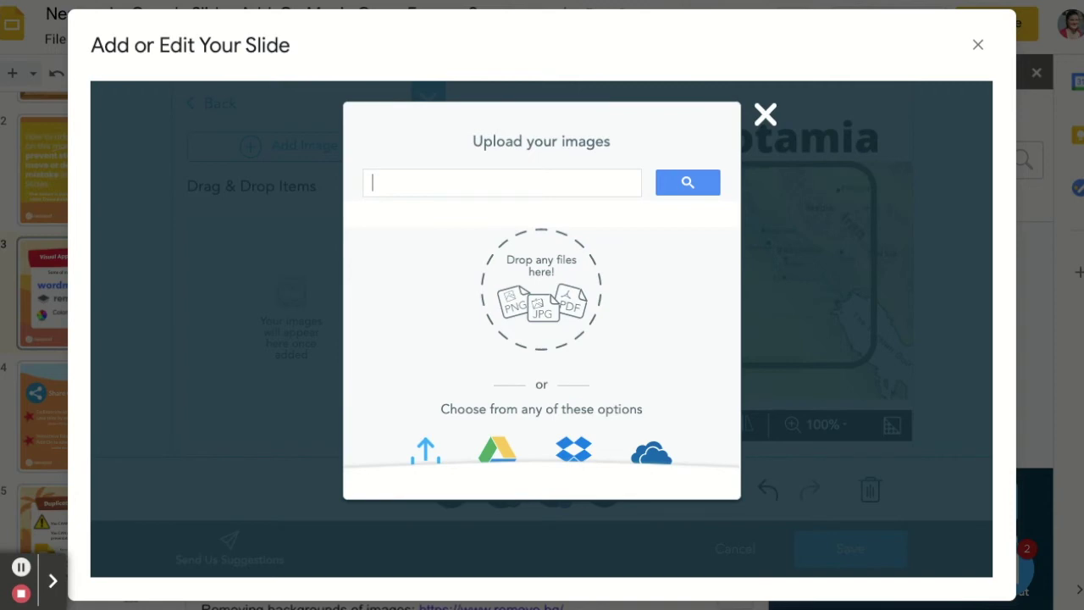
{"action": "type", "text": "ziggurat"}
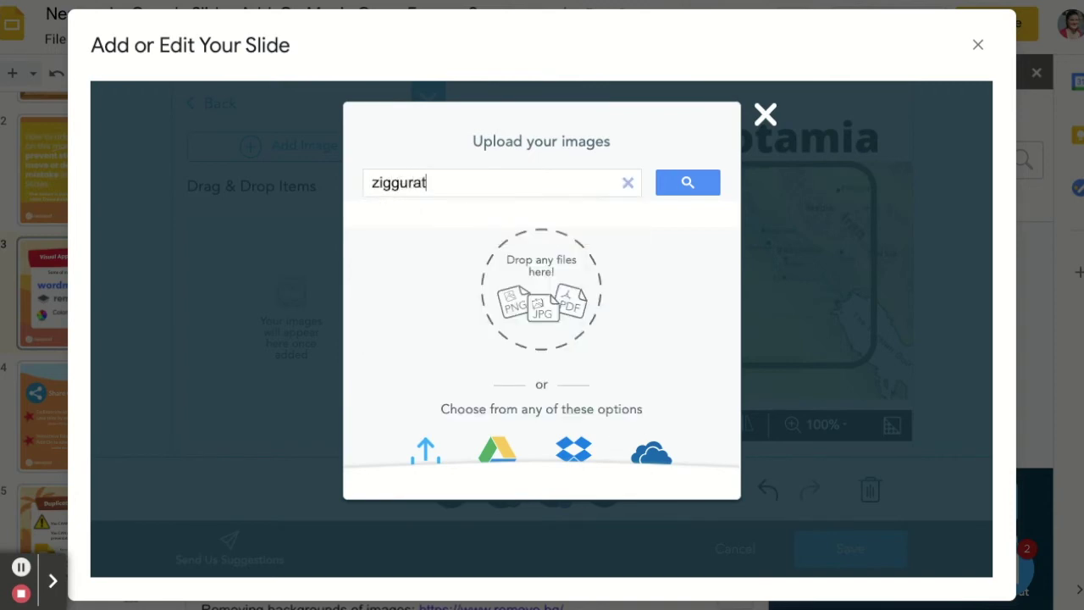
{"action": "key", "text": "Return"}
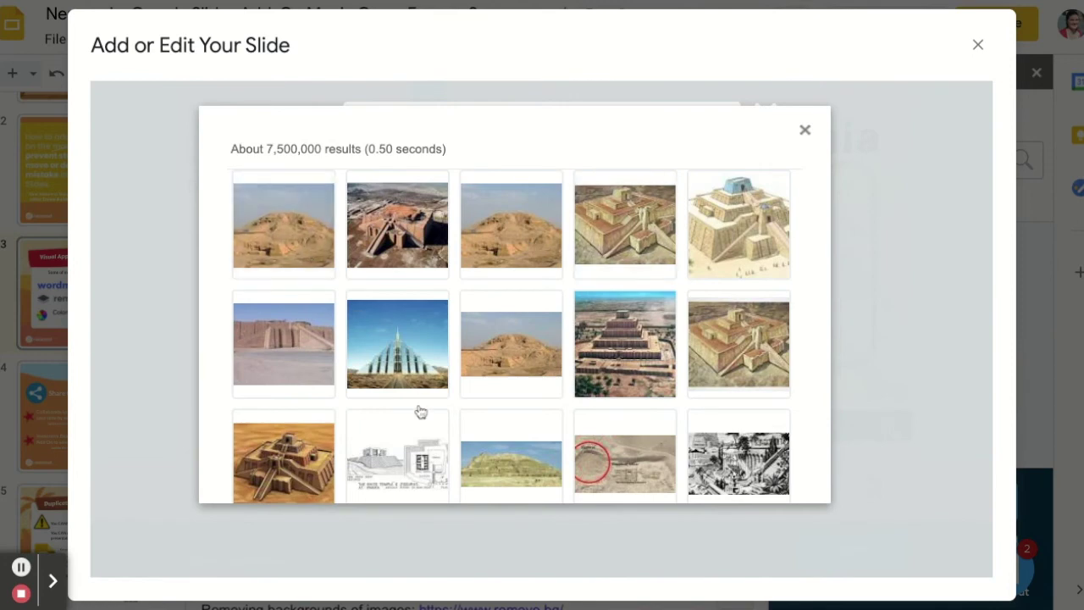
- Add the picture of a ziggurat on orange desert sand as a draggable item with size L
{"action": "left_click", "coordinate": [284, 461]}
{"action": "scroll", "coordinate": [746, 415], "scroll_direction": "down", "scroll_amount": 4}
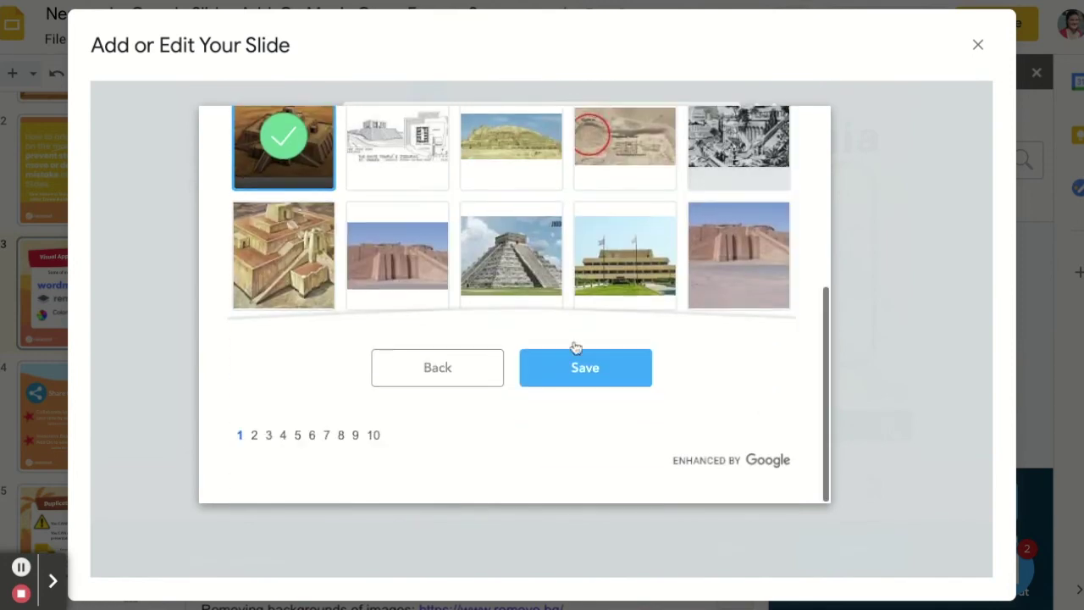
{"action": "left_click", "coordinate": [597, 379]}
{"action": "left_click", "coordinate": [642, 220]}
{"action": "left_click", "coordinate": [628, 332]}
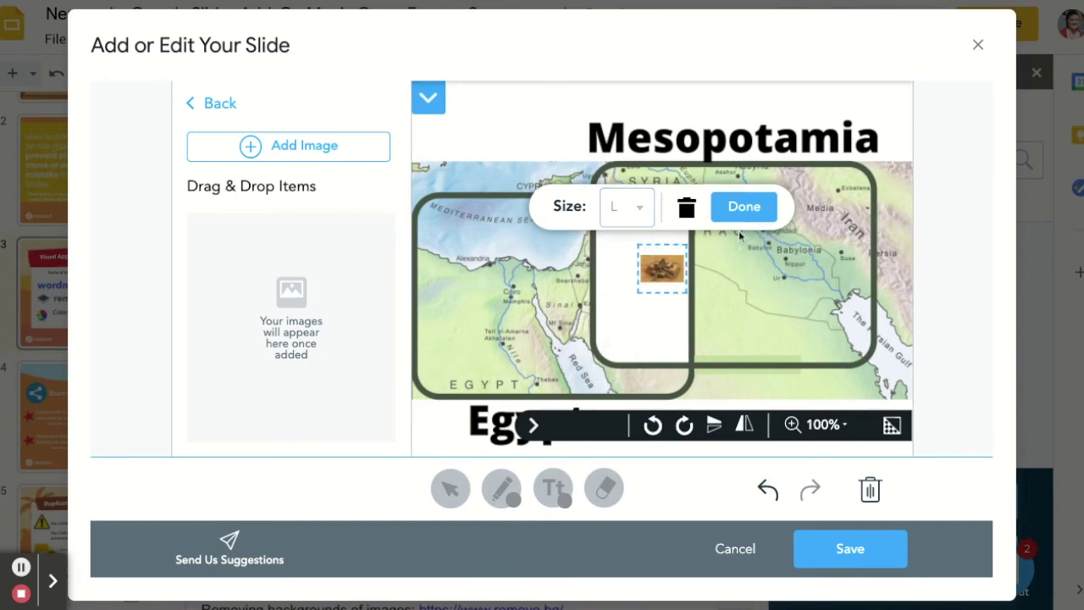
{"action": "left_click", "coordinate": [744, 207]}
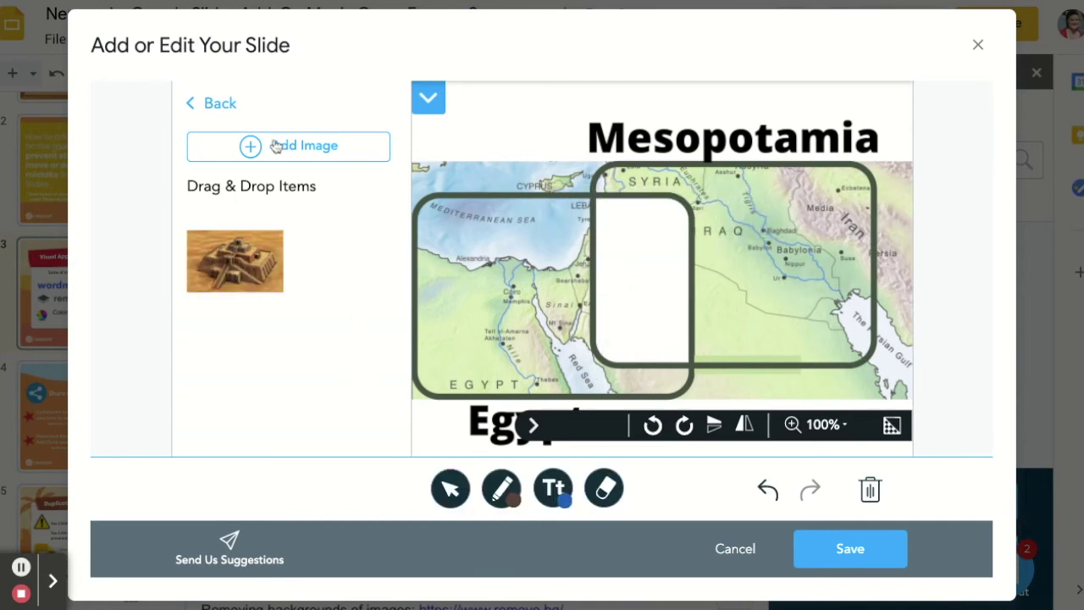
- Start adding another image item and search the web for "pyramids of giza"
{"action": "left_click", "coordinate": [276, 146]}
{"action": "left_click", "coordinate": [471, 182]}
{"action": "type", "text": "p"}
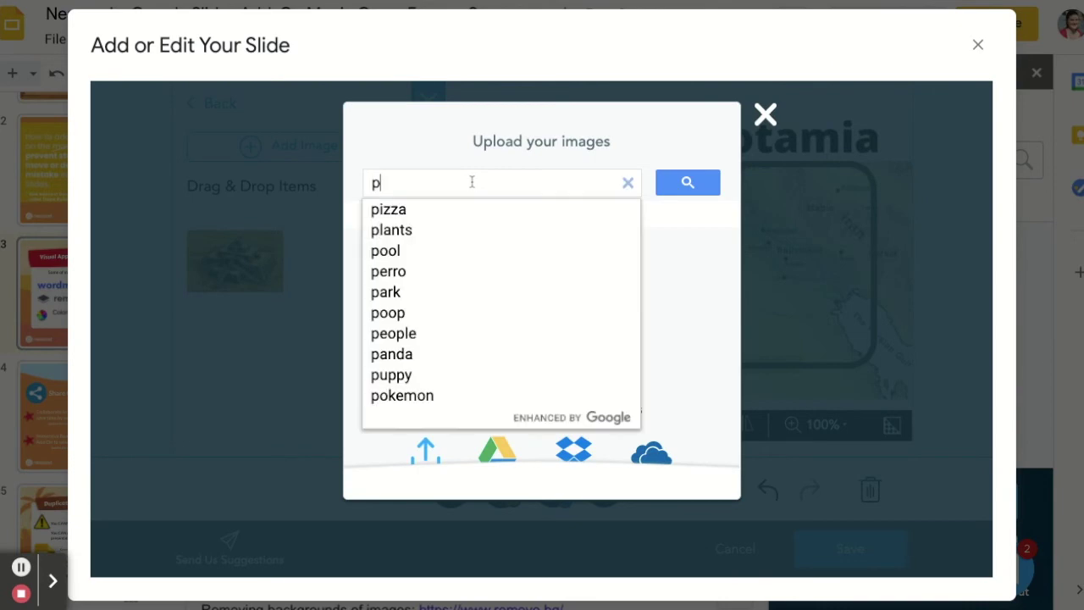
{"action": "type", "text": "yramids"}
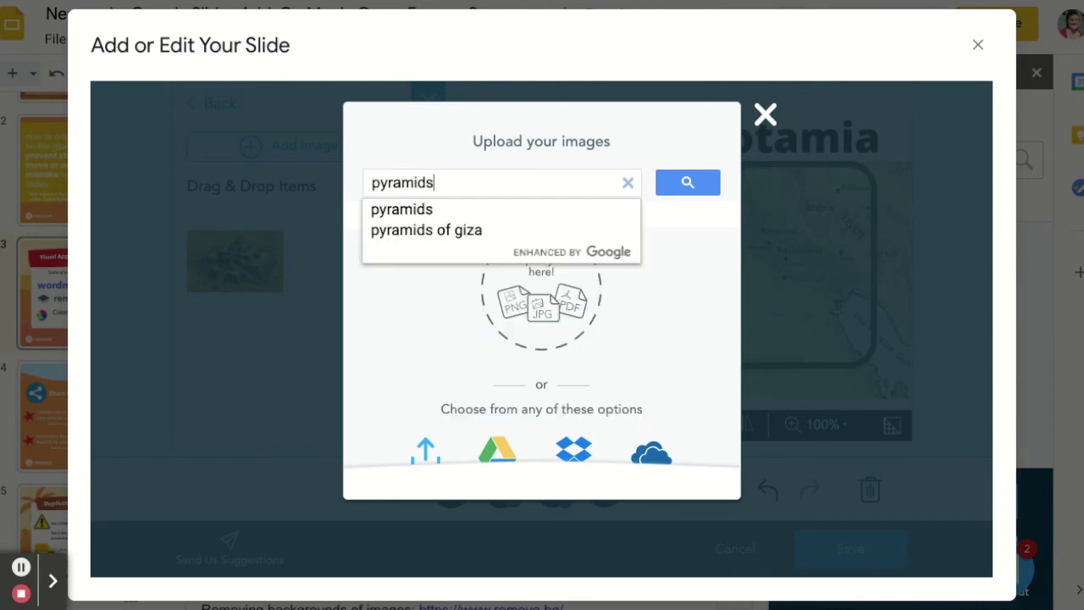
{"action": "left_click", "coordinate": [467, 231]}
{"action": "left_click", "coordinate": [687, 181]}
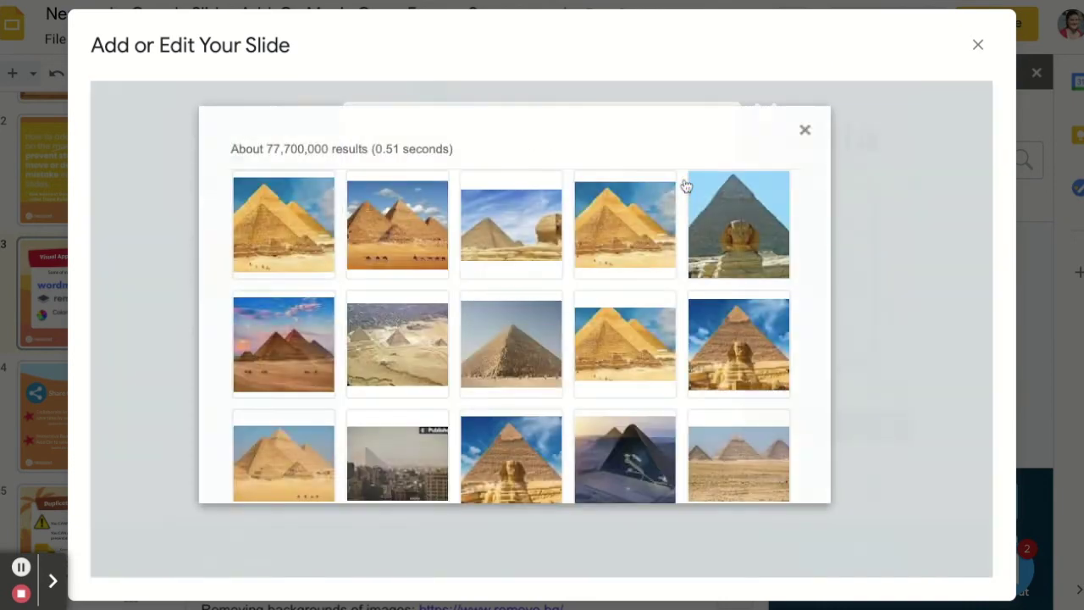
- Add the picture of the pyramids under a cloudy blue sky as a draggable item with size L
{"action": "left_click", "coordinate": [415, 230]}
{"action": "scroll", "coordinate": [669, 415], "scroll_direction": "down", "scroll_amount": 5}
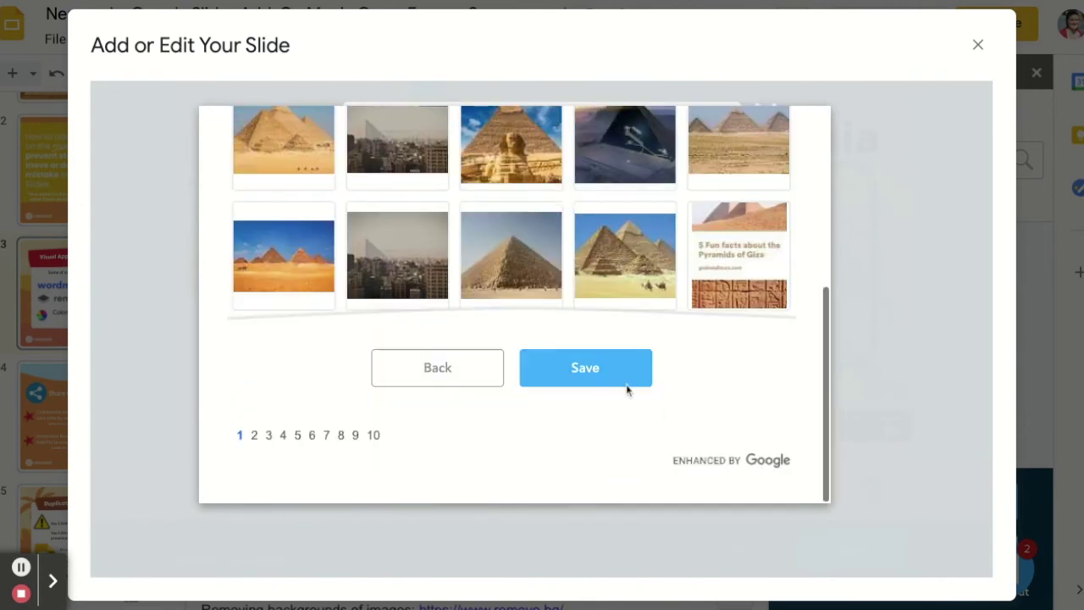
{"action": "left_click", "coordinate": [627, 381]}
{"action": "left_click", "coordinate": [636, 227]}
{"action": "left_click", "coordinate": [630, 338]}
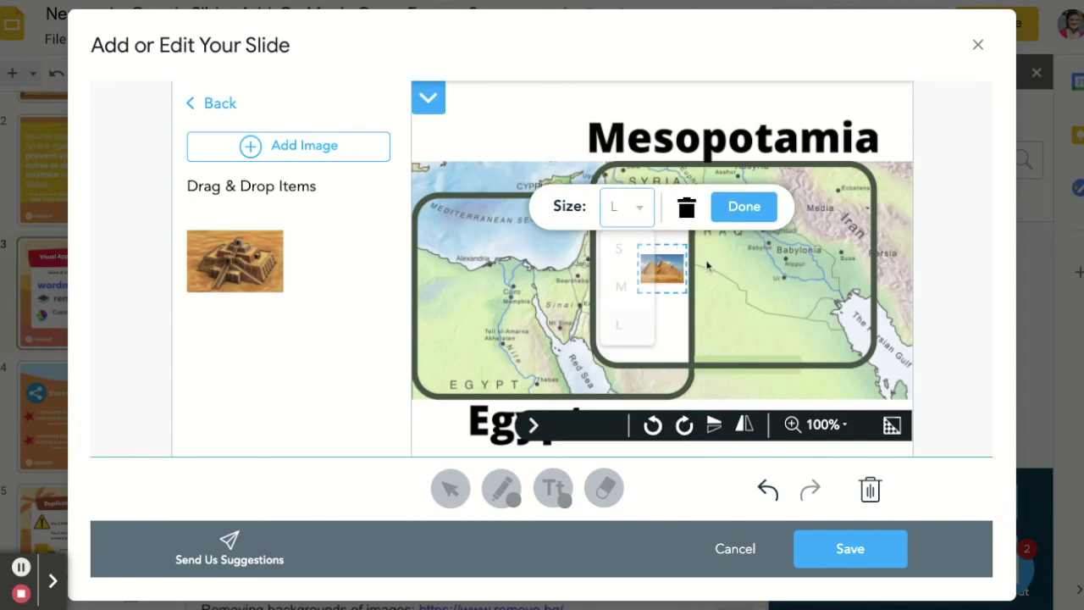
{"action": "left_click", "coordinate": [746, 210]}
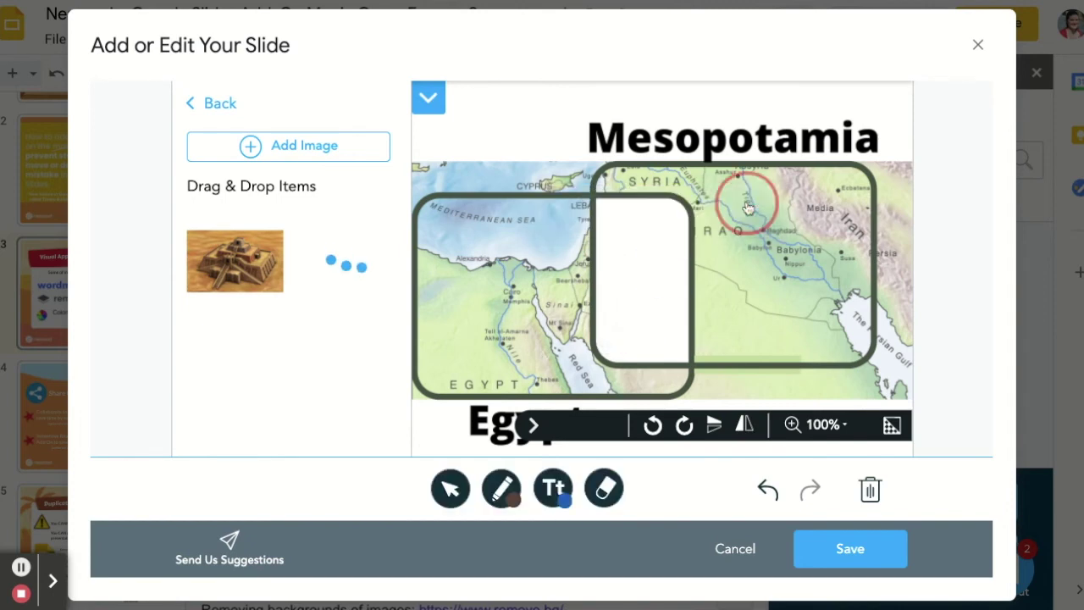
- Start adding a third image item and search the web for hieroglyphics pictures
{"action": "left_click", "coordinate": [253, 149]}
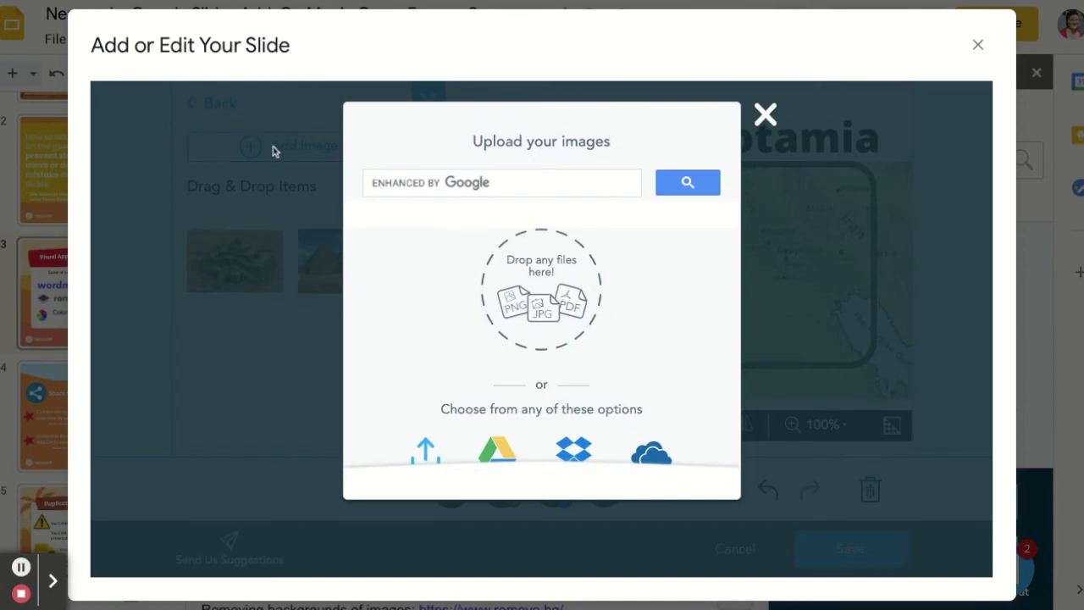
{"action": "left_click", "coordinate": [529, 182]}
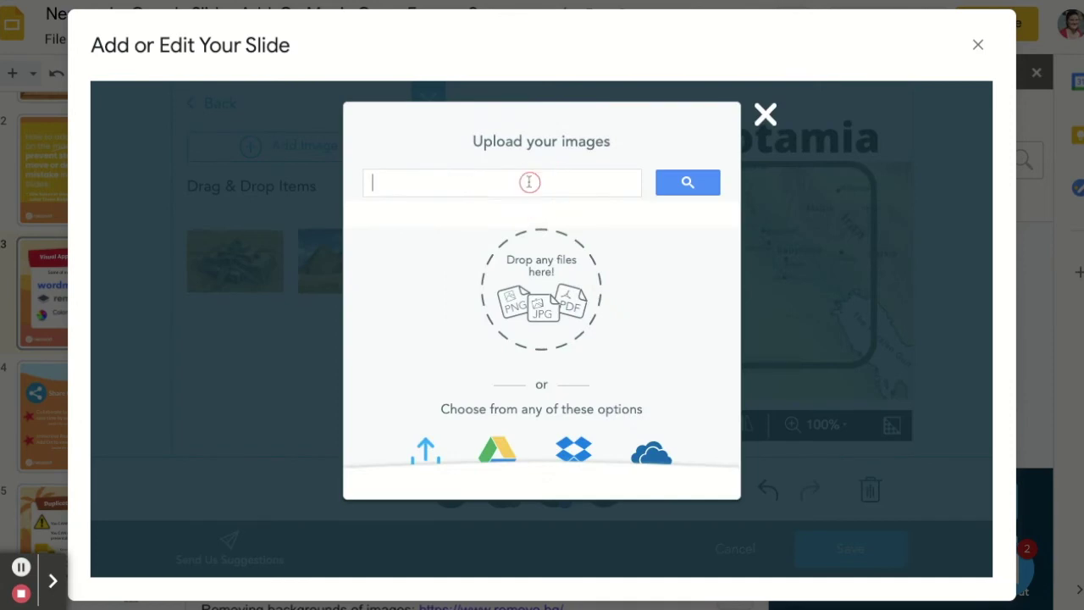
{"action": "type", "text": "hier"}
{"action": "left_click", "coordinate": [537, 209]}
{"action": "left_click", "coordinate": [688, 184]}
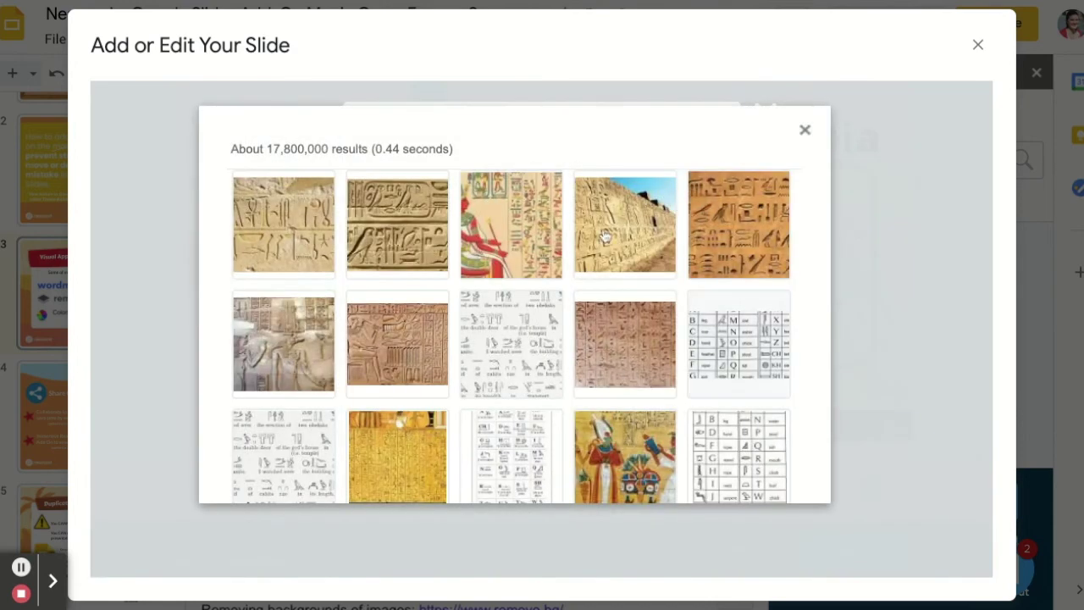
- Add the picture of dark hieroglyphics on orange stone as a draggable item with size L
{"action": "left_click", "coordinate": [730, 263]}
{"action": "scroll", "coordinate": [730, 373], "scroll_direction": "down", "scroll_amount": 5}
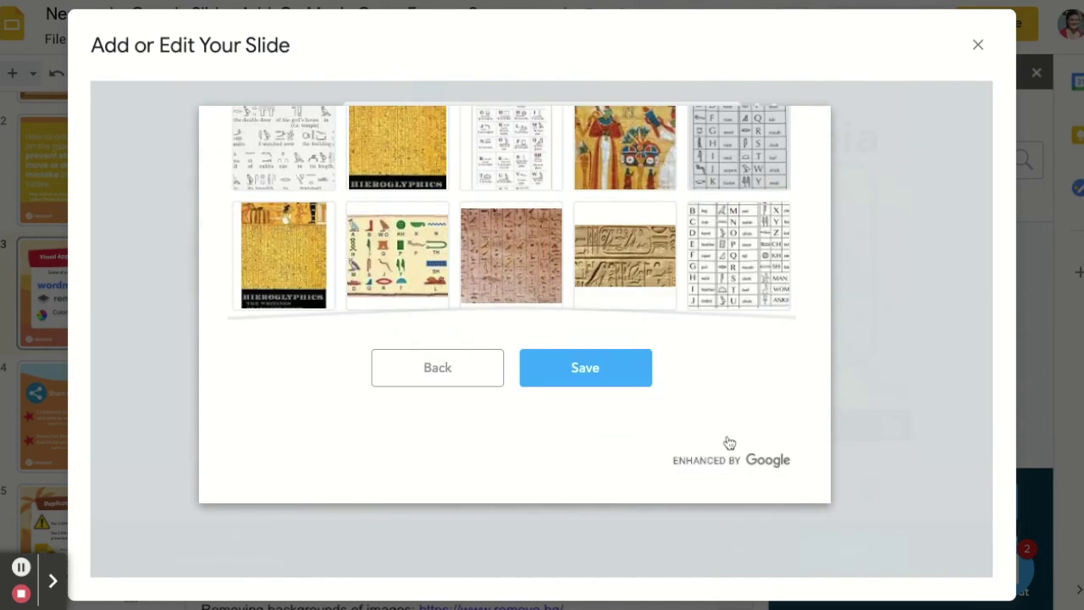
{"action": "left_click", "coordinate": [592, 368]}
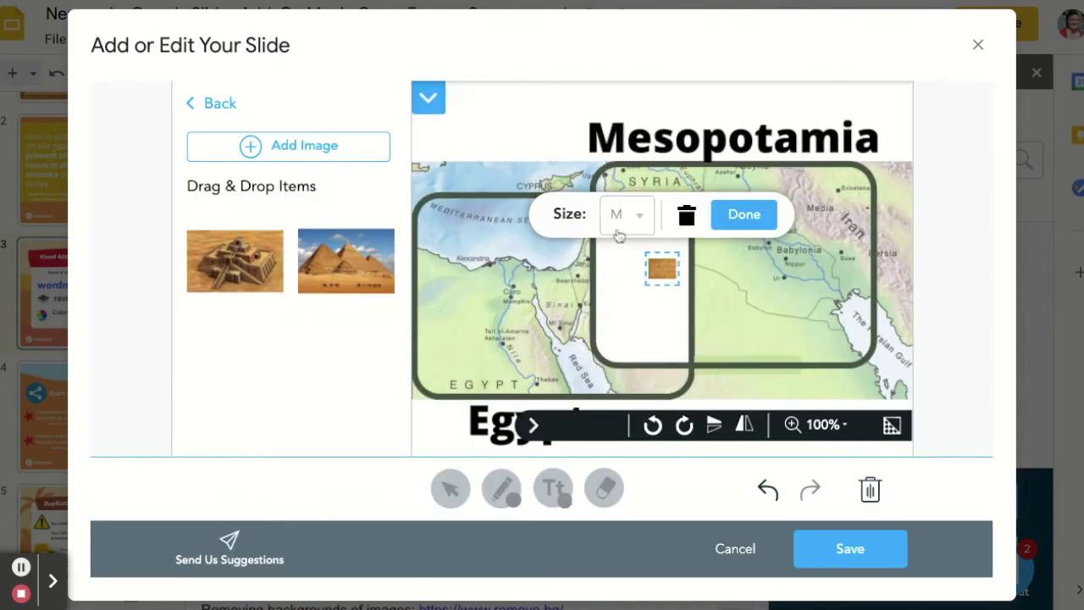
{"action": "left_click", "coordinate": [607, 218]}
{"action": "left_click", "coordinate": [623, 327]}
{"action": "left_click", "coordinate": [737, 213]}
- Start adding a fourth image item and search the web for "cuneiform"
{"action": "left_click", "coordinate": [292, 149]}
{"action": "left_click", "coordinate": [542, 178]}
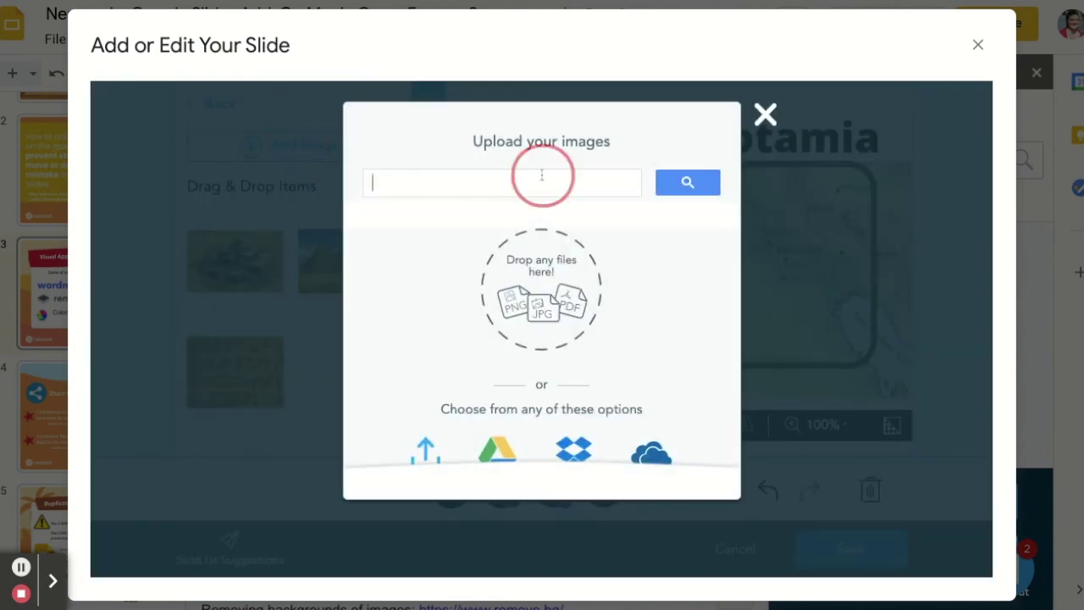
{"action": "type", "text": "cuneifo"}
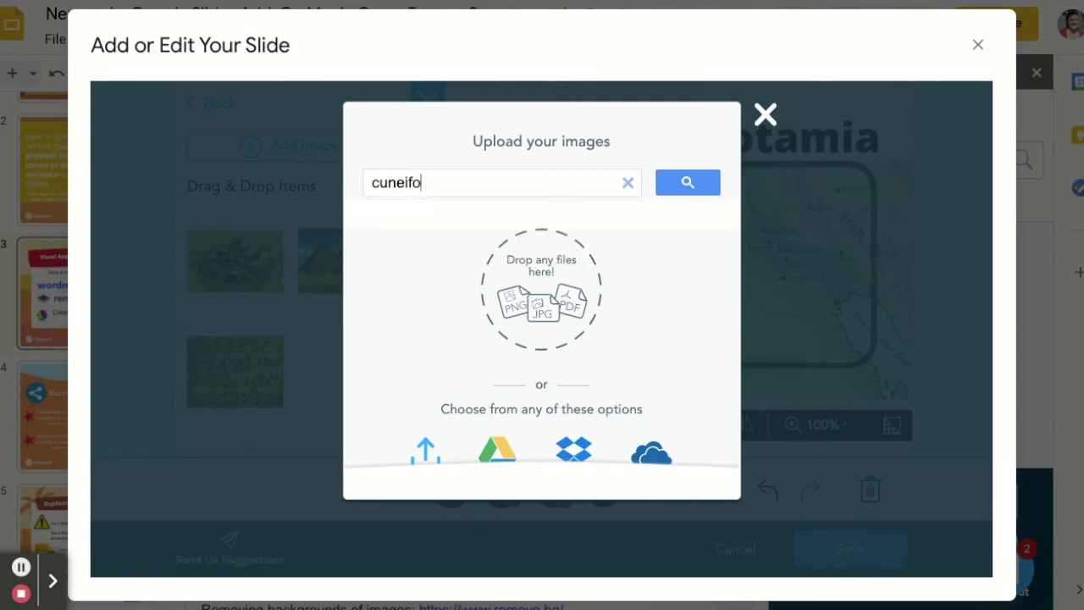
{"action": "type", "text": "rm"}
{"action": "key", "text": "Return"}
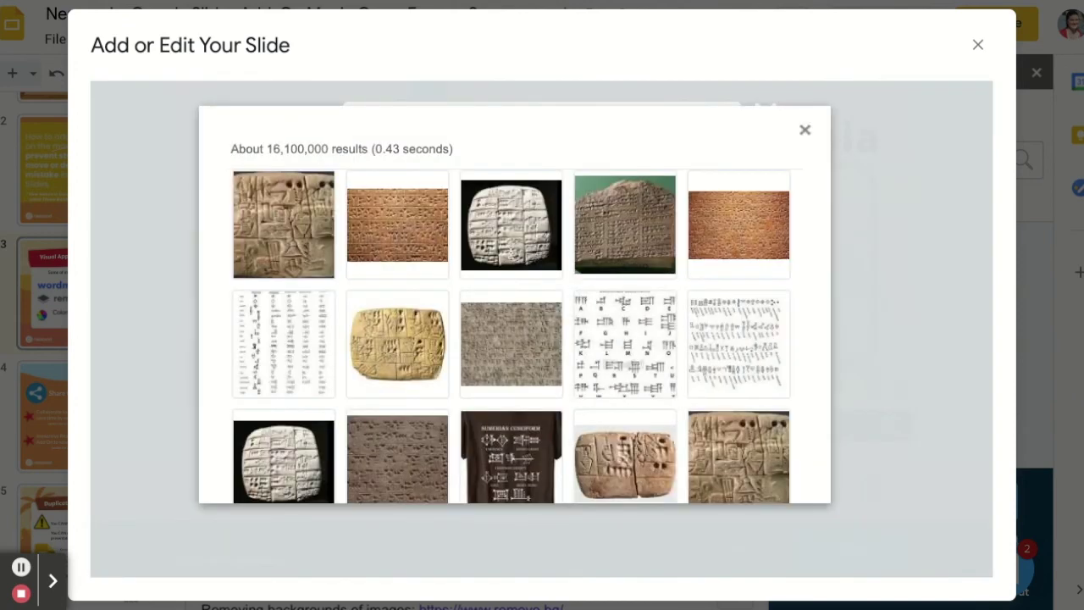
- Add the picture of the yellowish cuneiform tablet on a white background as a draggable item with size L
{"action": "left_click", "coordinate": [503, 238]}
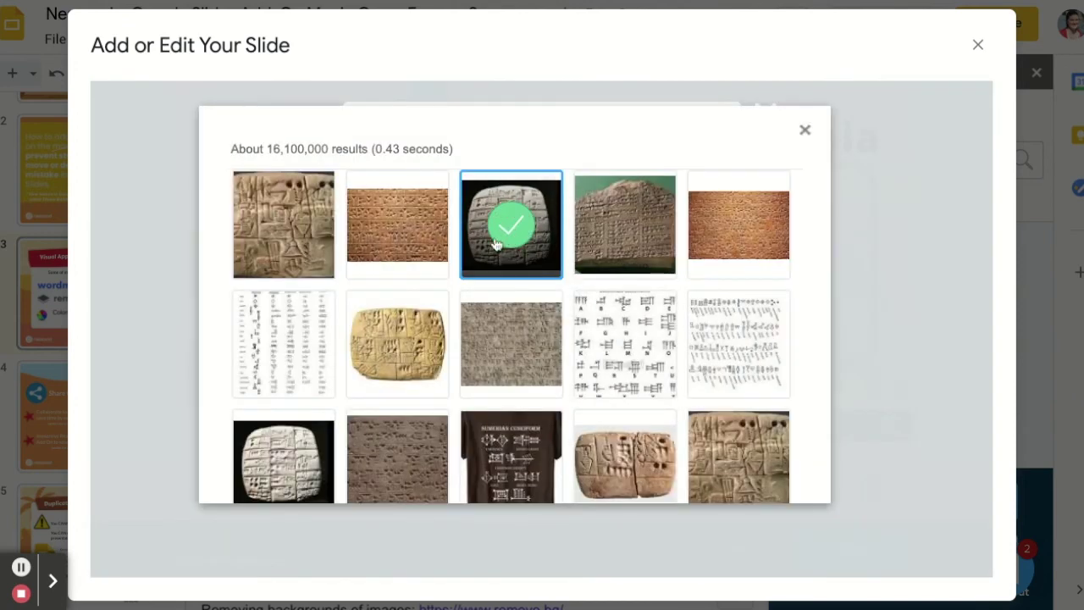
{"action": "left_click", "coordinate": [416, 344]}
{"action": "scroll", "coordinate": [751, 443], "scroll_direction": "down", "scroll_amount": 4}
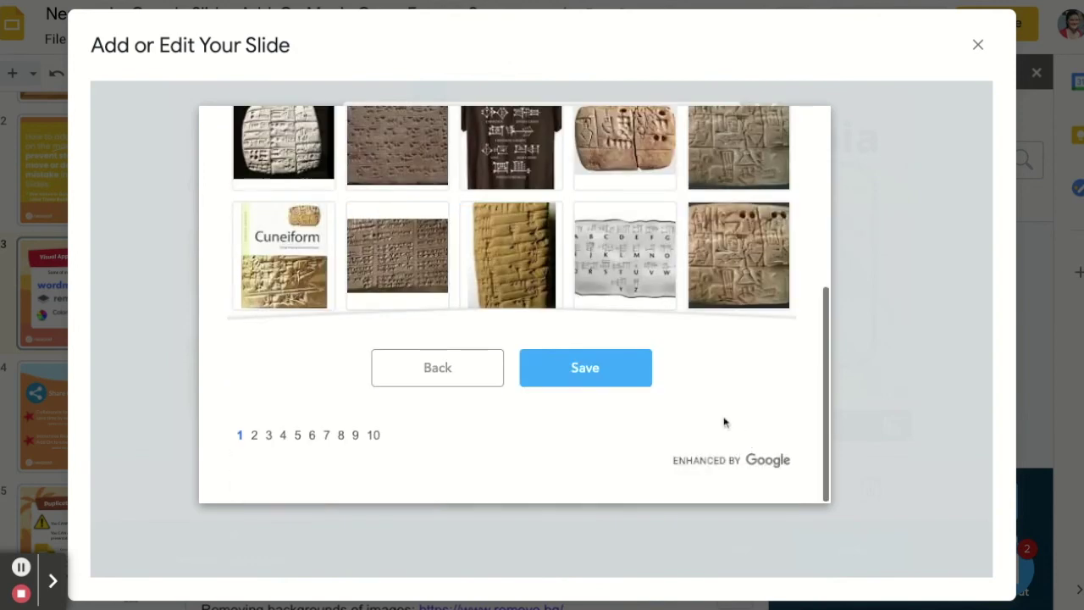
{"action": "left_click", "coordinate": [635, 367]}
{"action": "left_click", "coordinate": [637, 216]}
{"action": "left_click", "coordinate": [625, 330]}
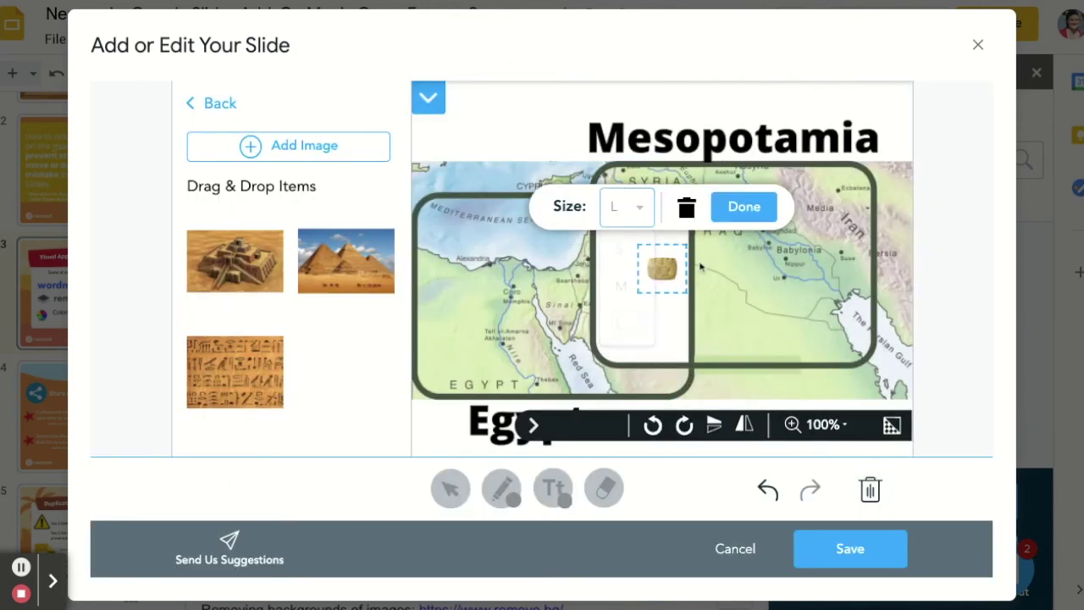
{"action": "left_click", "coordinate": [763, 208]}
- Start adding a fifth image item and search the web for "river"
{"action": "left_click", "coordinate": [256, 146]}
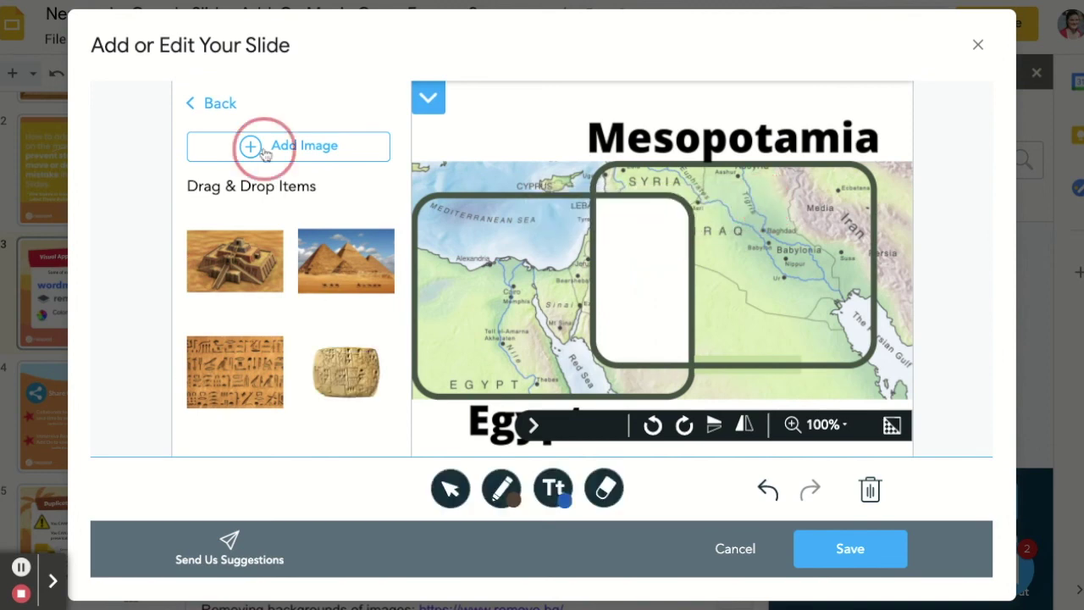
{"action": "left_click", "coordinate": [407, 181]}
{"action": "type", "text": "river"}
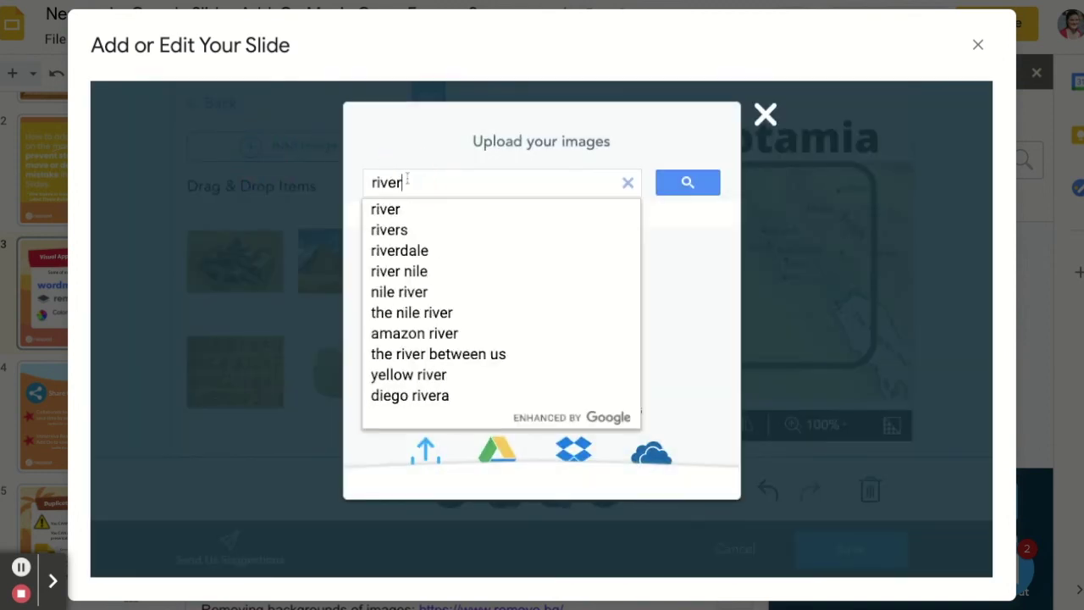
{"action": "key", "text": "Return"}
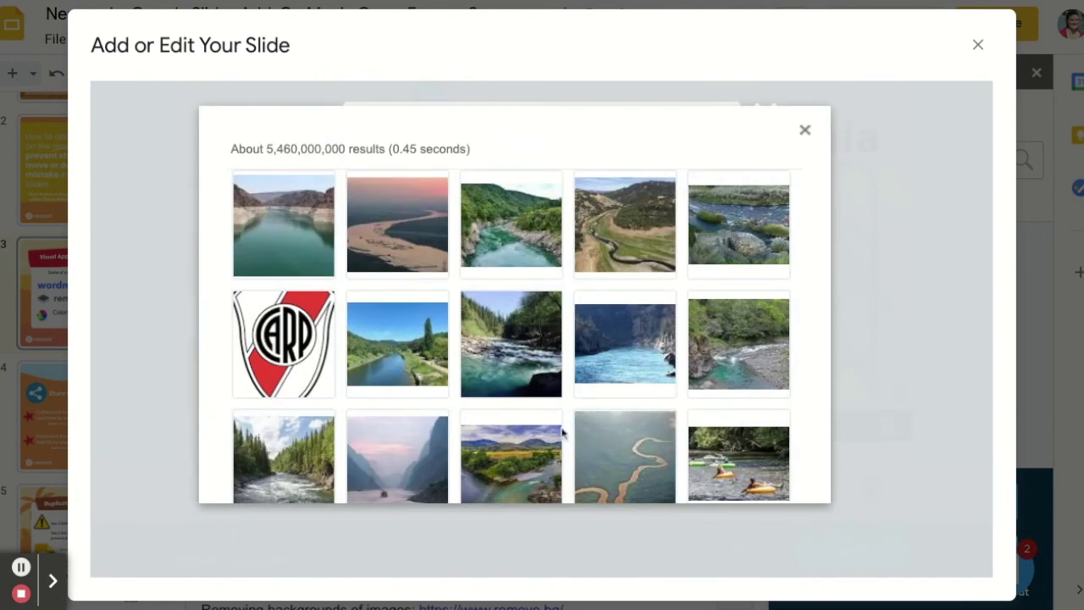
- Add the aerial picture of a winding brown river as a draggable item with size L and save the Drag and Drop activity
{"action": "scroll", "coordinate": [438, 417], "scroll_direction": "down", "scroll_amount": 3}
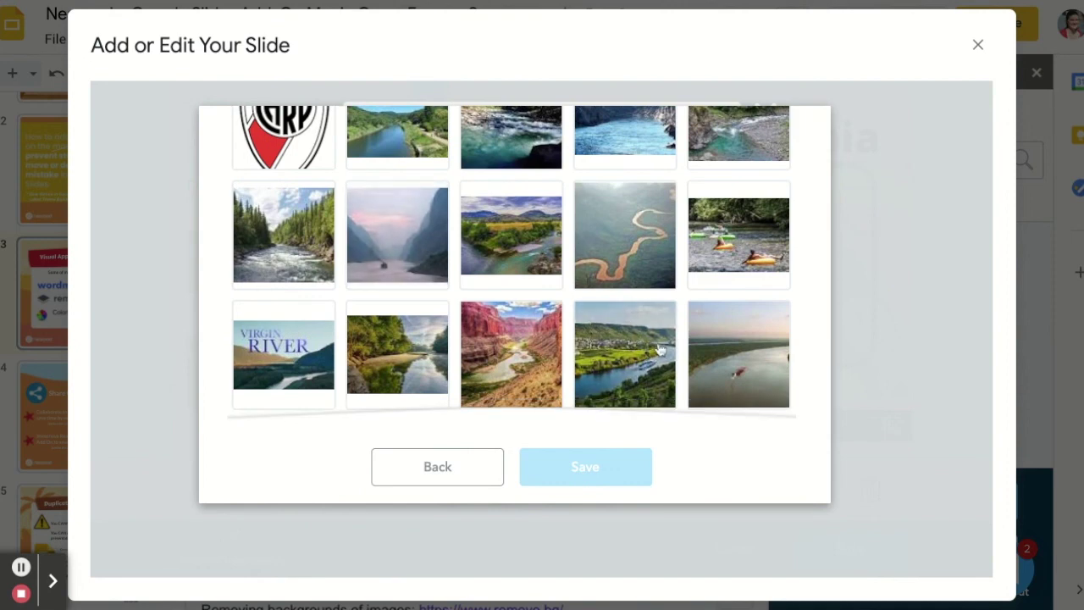
{"action": "left_click", "coordinate": [625, 236]}
{"action": "left_click", "coordinate": [609, 469]}
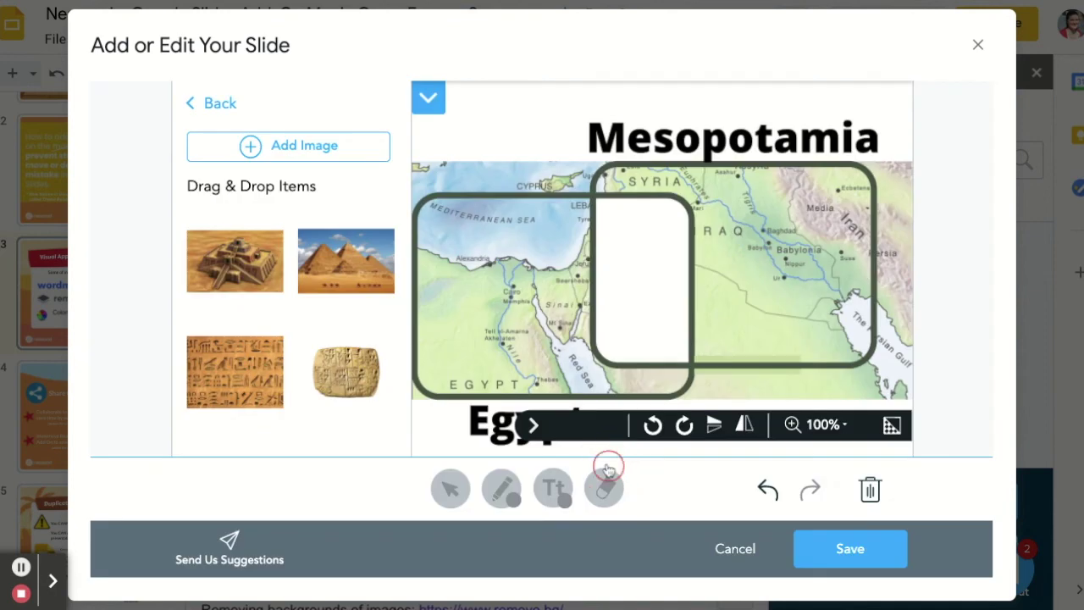
{"action": "left_click", "coordinate": [625, 214]}
{"action": "left_click", "coordinate": [624, 331]}
{"action": "left_click", "coordinate": [758, 212]}
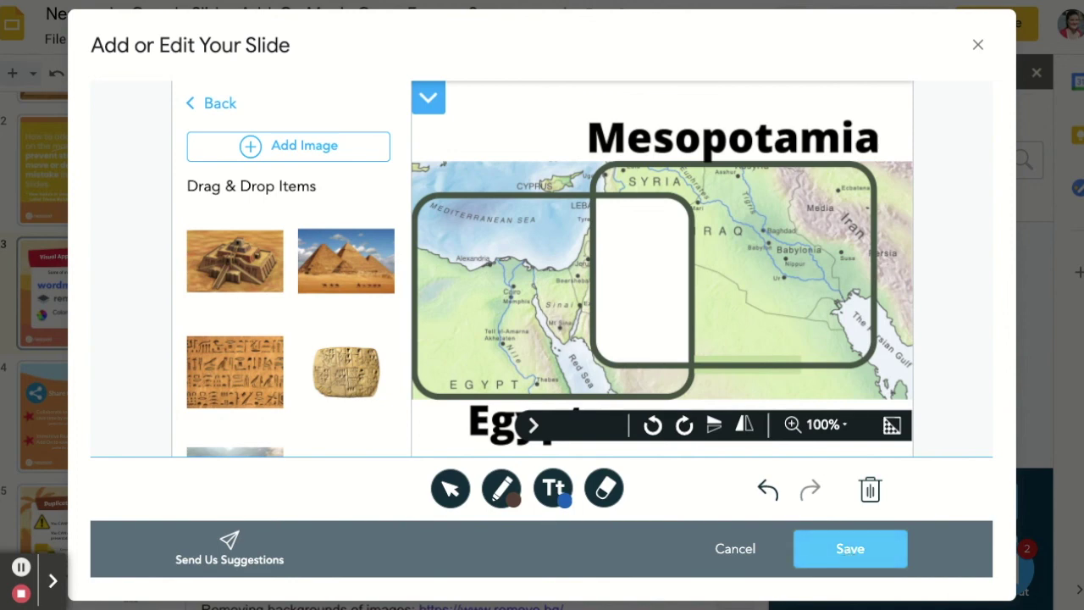
{"action": "left_click", "coordinate": [848, 548]}
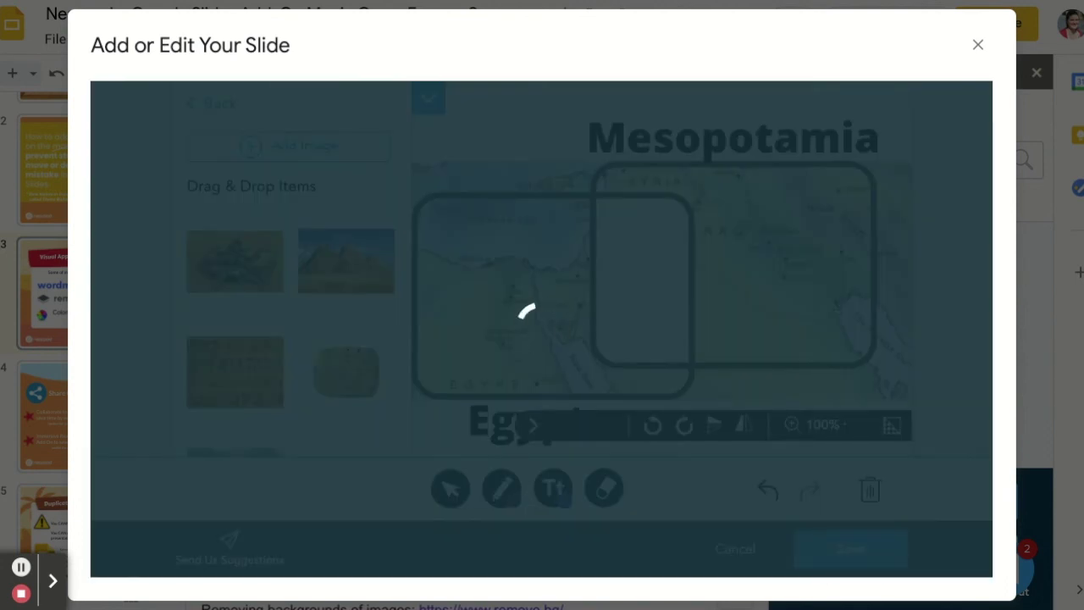